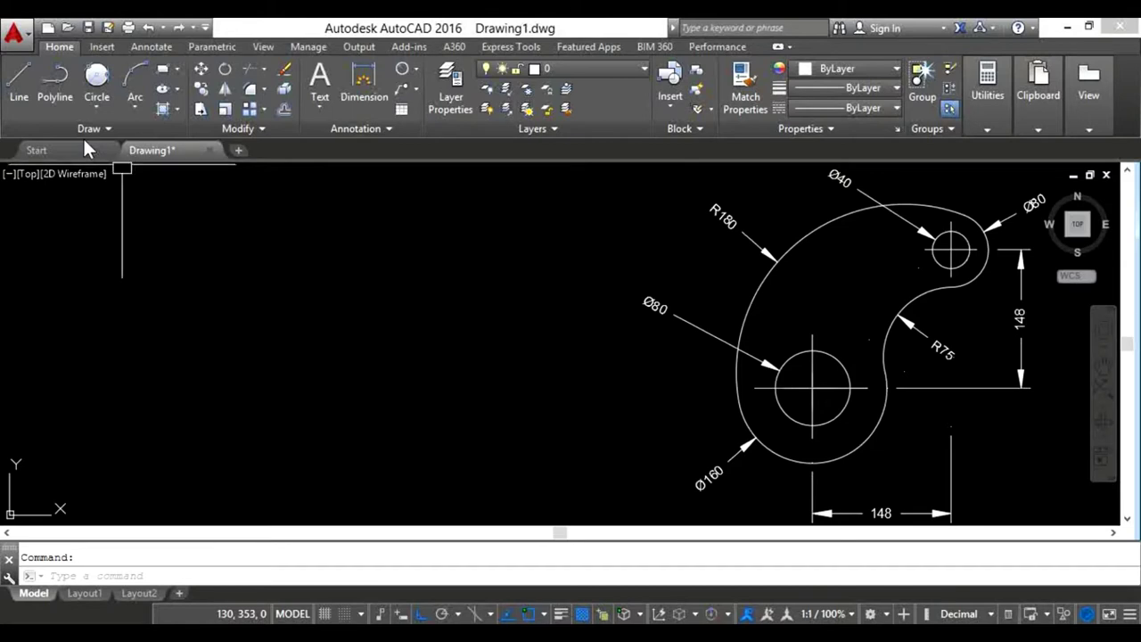
- Configure the drawing units to decimal length with precision 0 and an insertion scale in millimeters
type("UNITS")
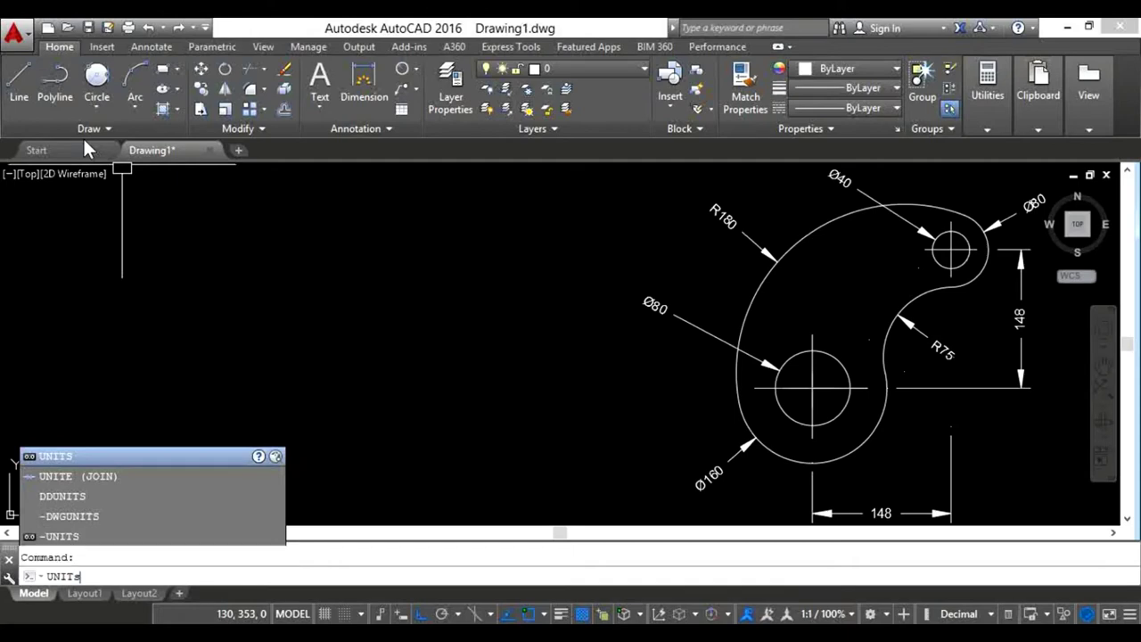
key("Return")
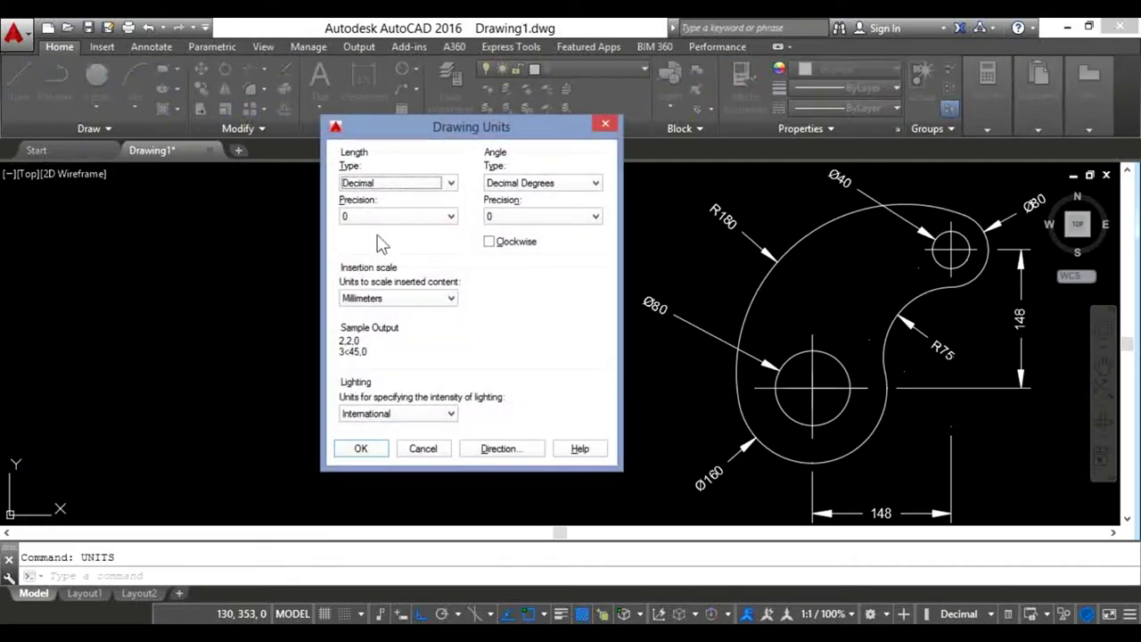
left_click(403, 186)
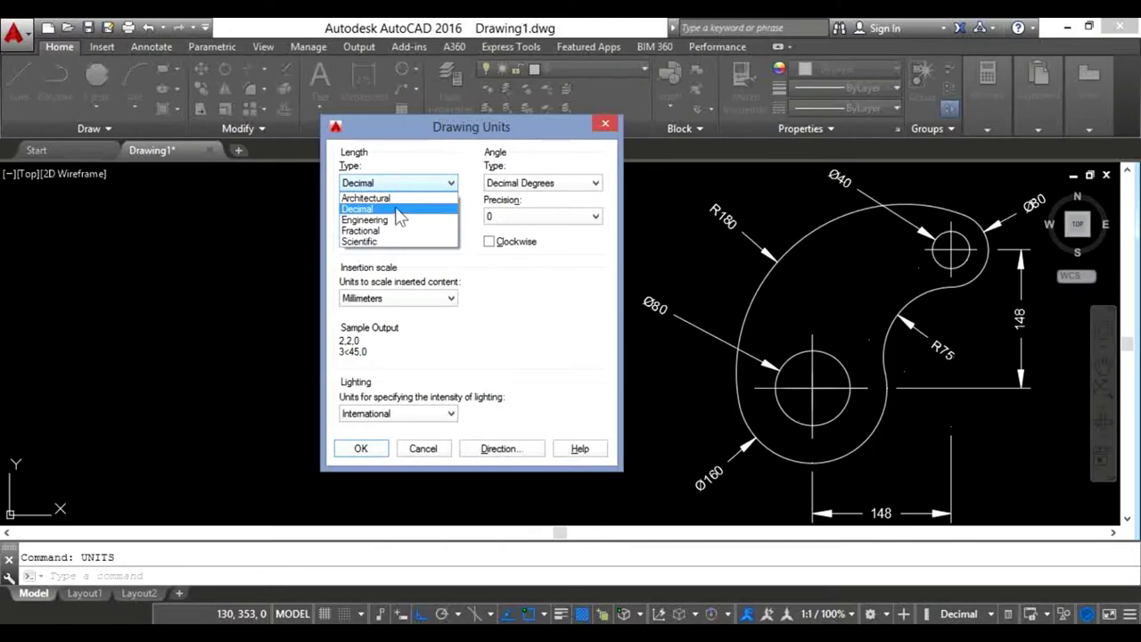
left_click(396, 210)
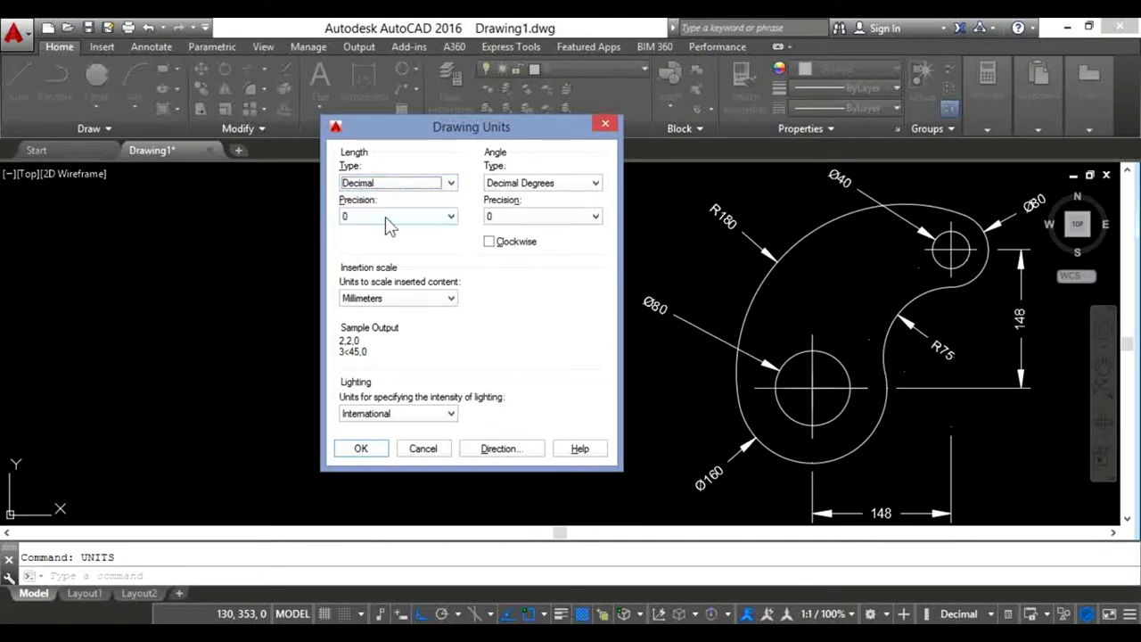
left_click(389, 219)
left_click(387, 222)
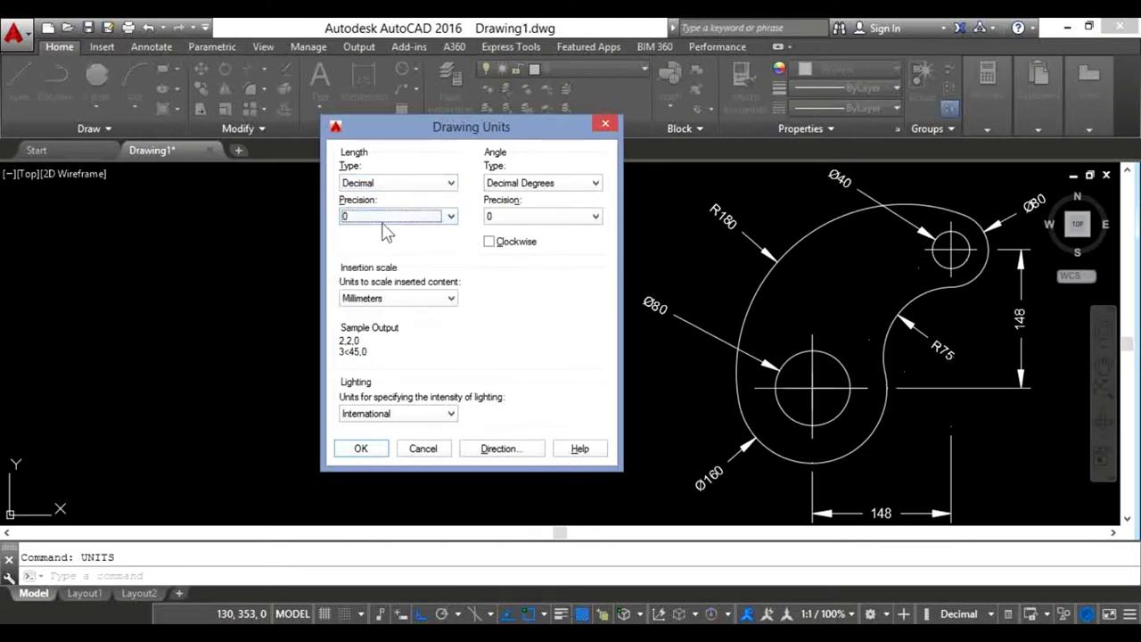
left_click(388, 298)
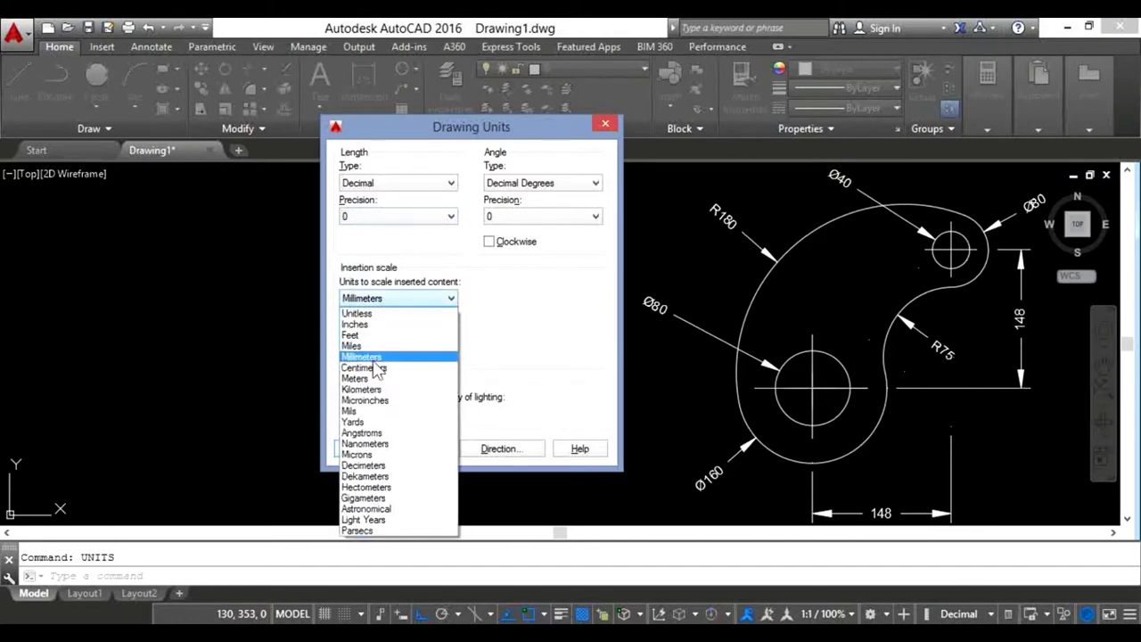
left_click(375, 359)
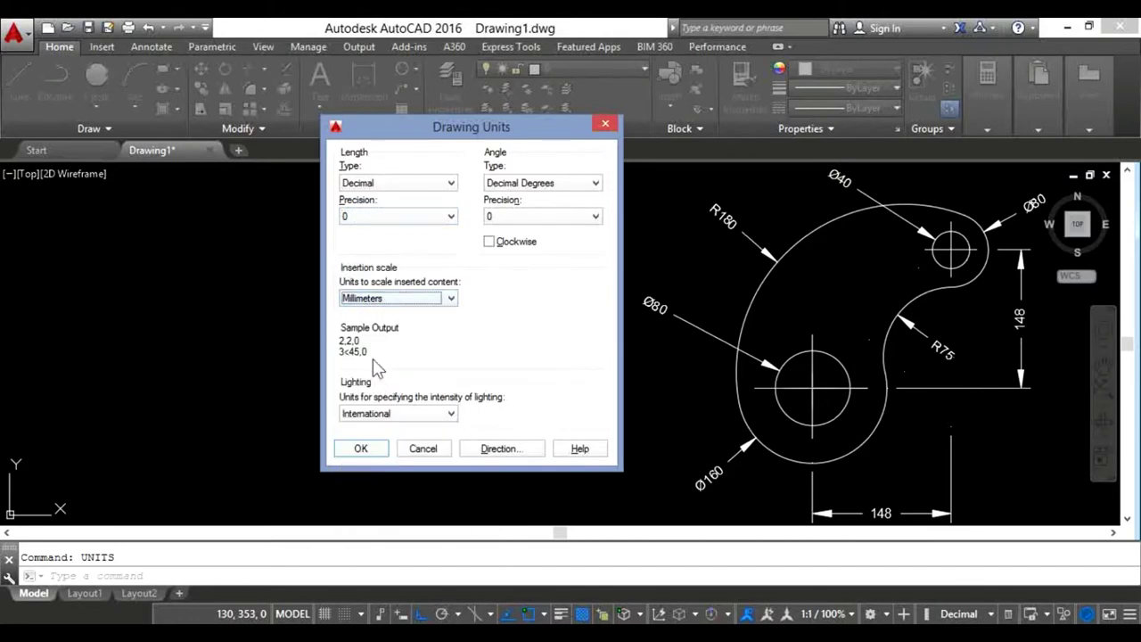
left_click(360, 449)
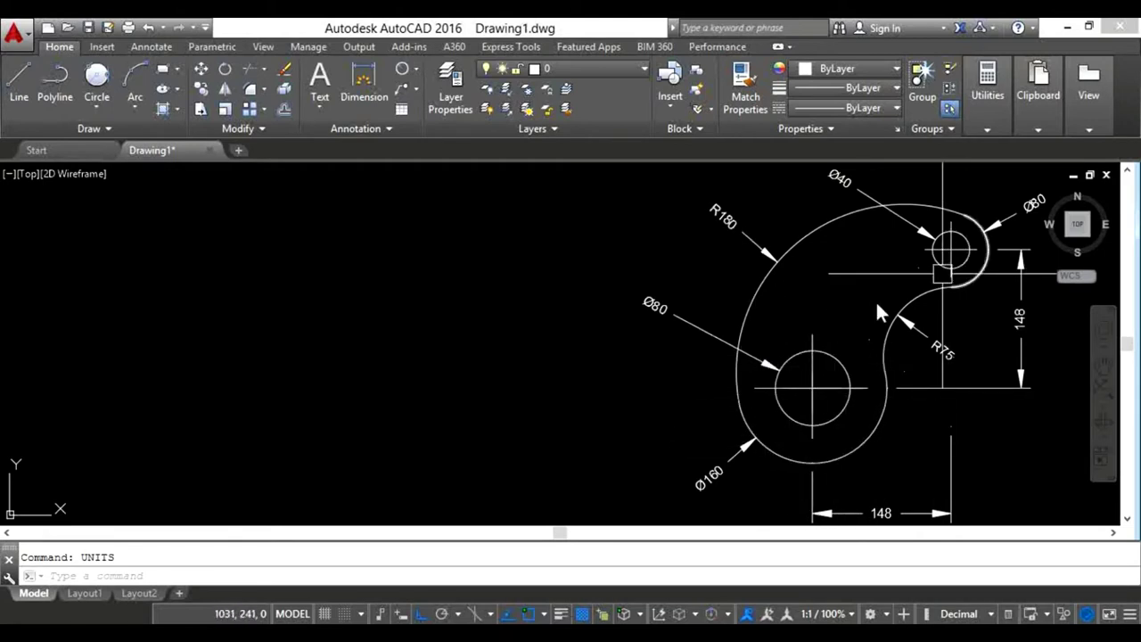
- Draw a long vertical construction line in the empty area well to the left of the reference part
left_click(22, 80)
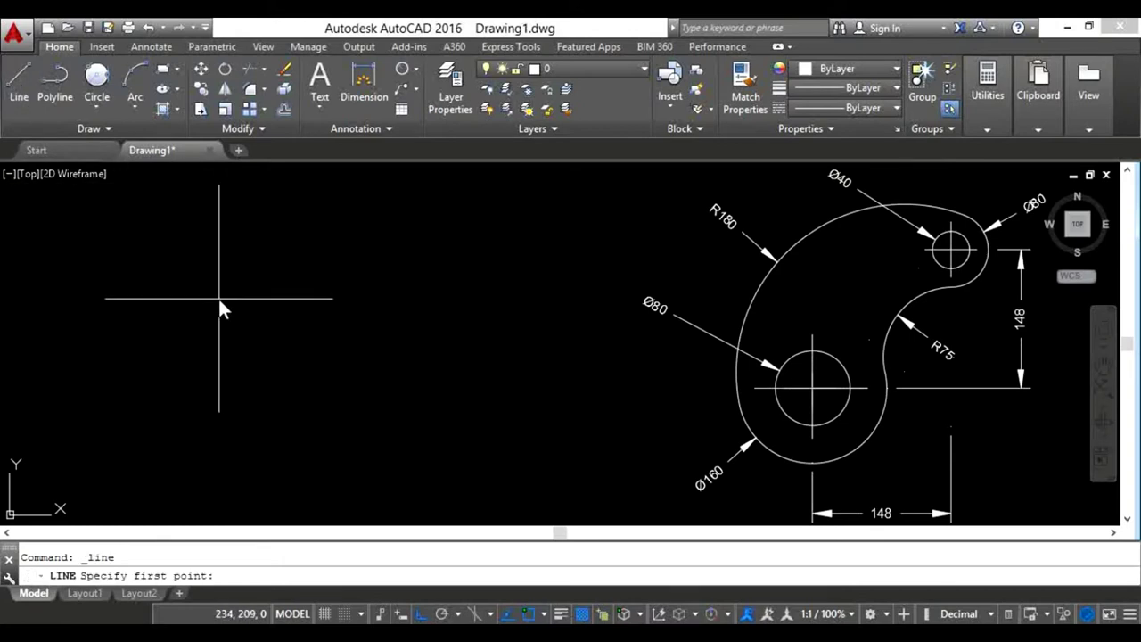
key("Escape")
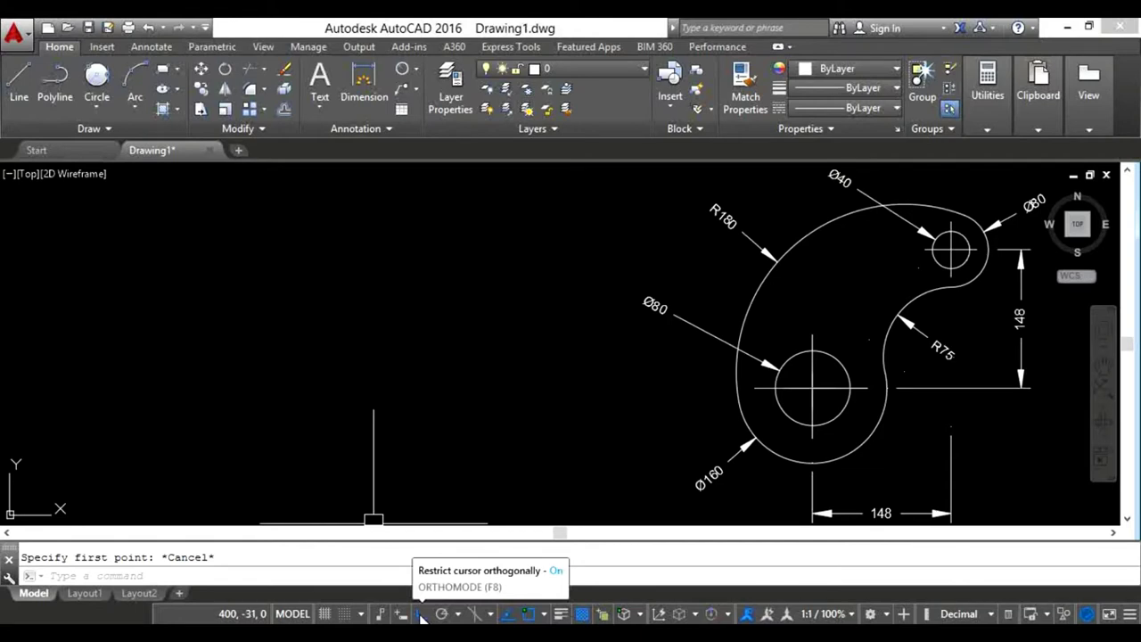
left_click(23, 78)
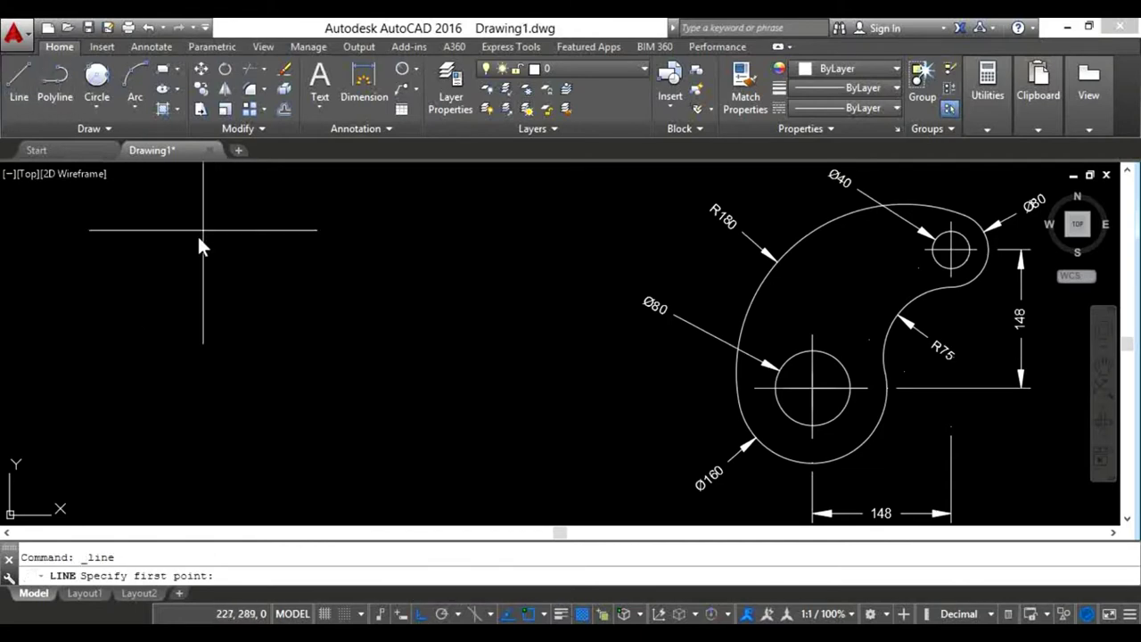
left_click(148, 184)
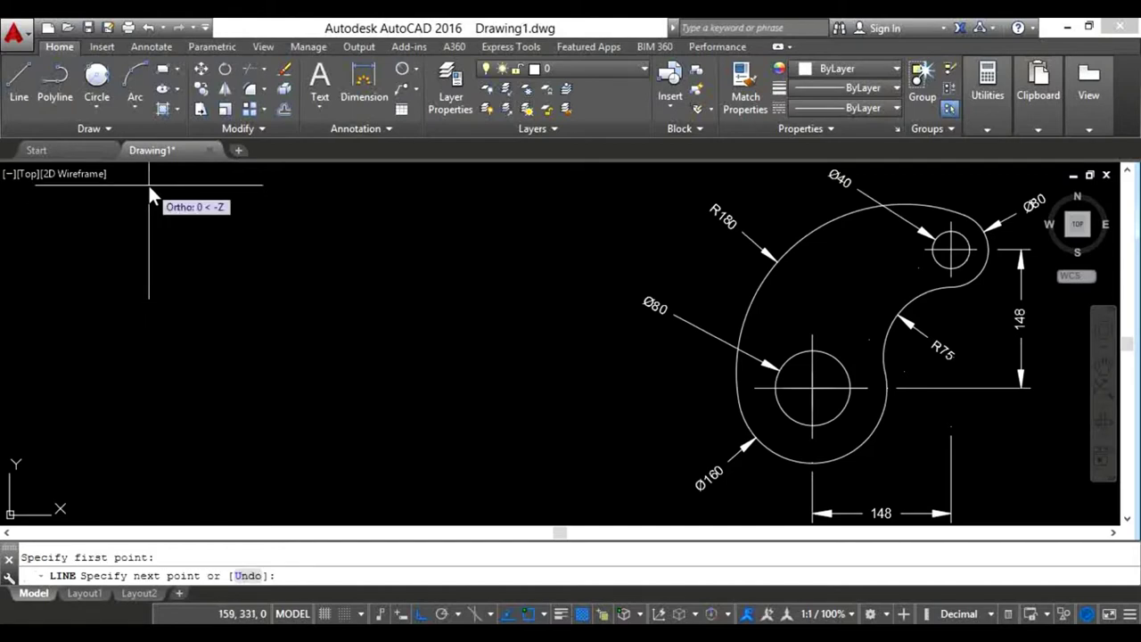
left_click(144, 519)
key("Return")
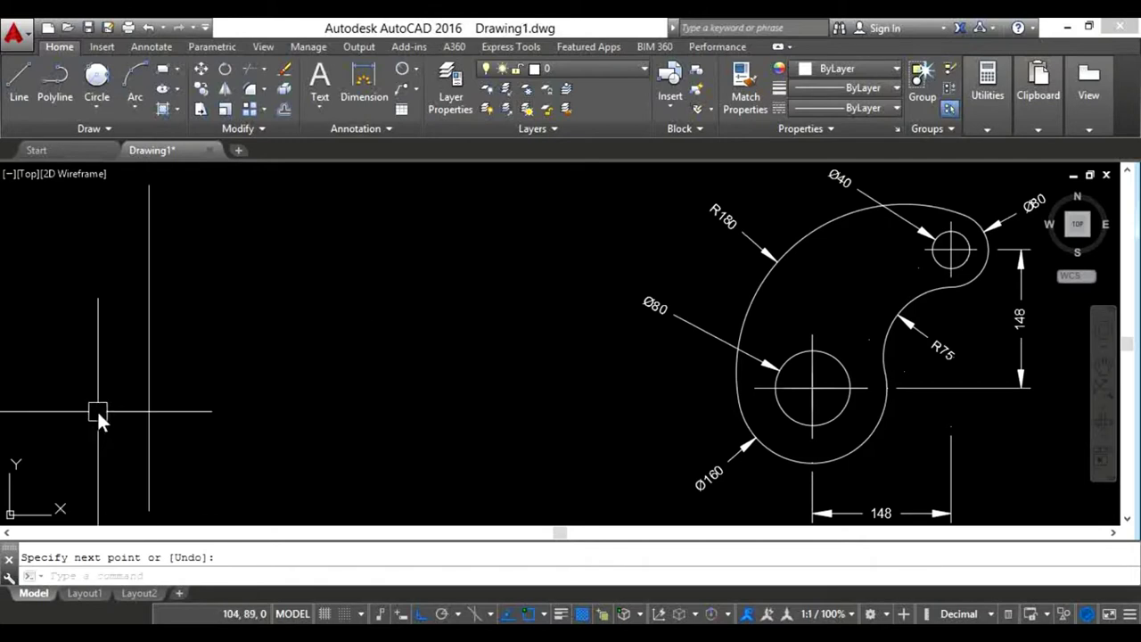
- Draw a horizontal construction line crossing the vertical line near its lower end
key("Return")
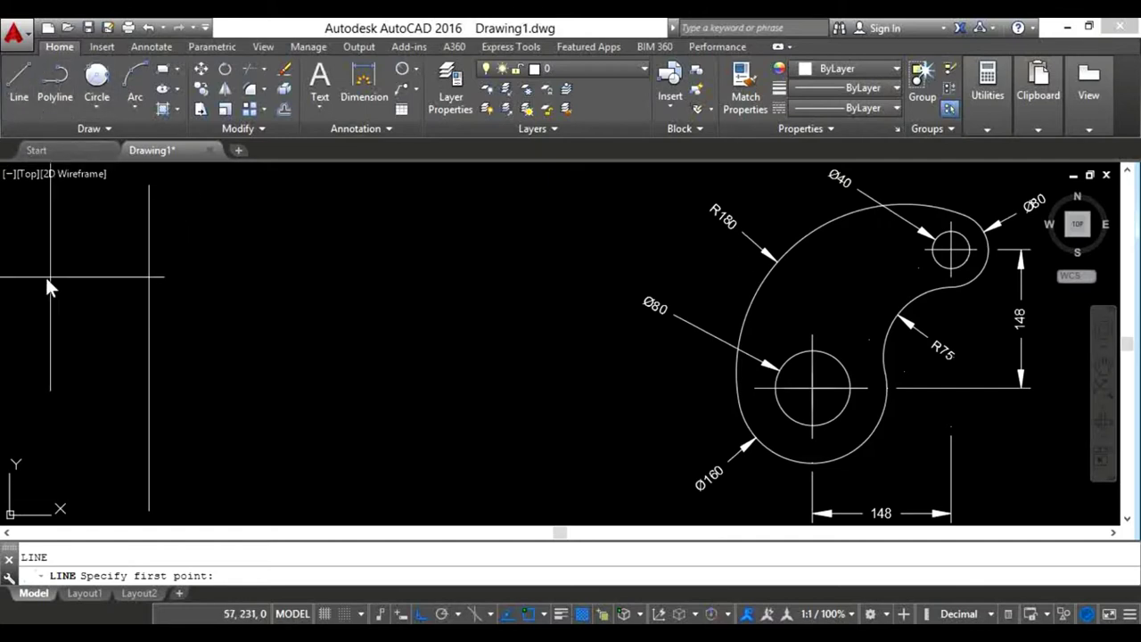
left_click(48, 458)
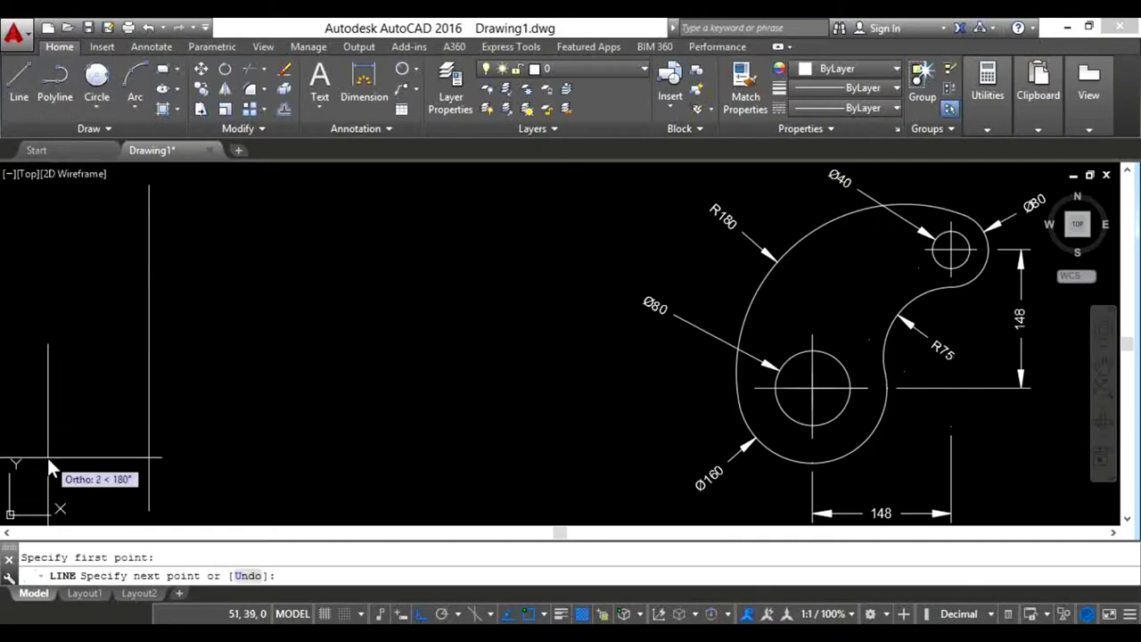
left_click(458, 458)
key("Escape")
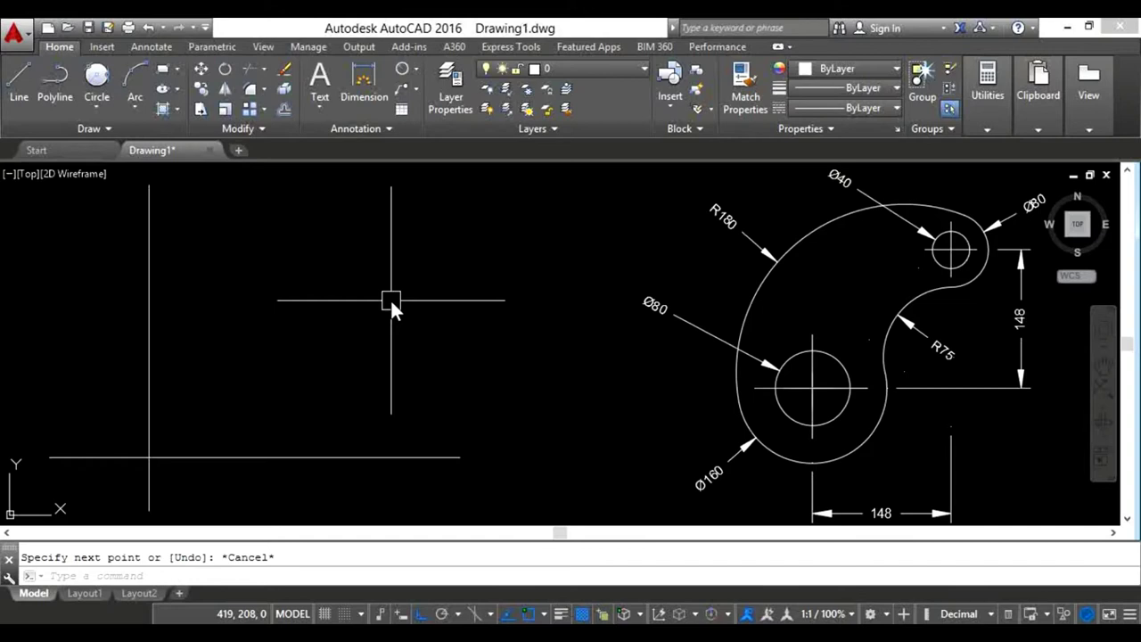
- Offset the vertical construction line 148 mm to the right
type("o")
key("Return")
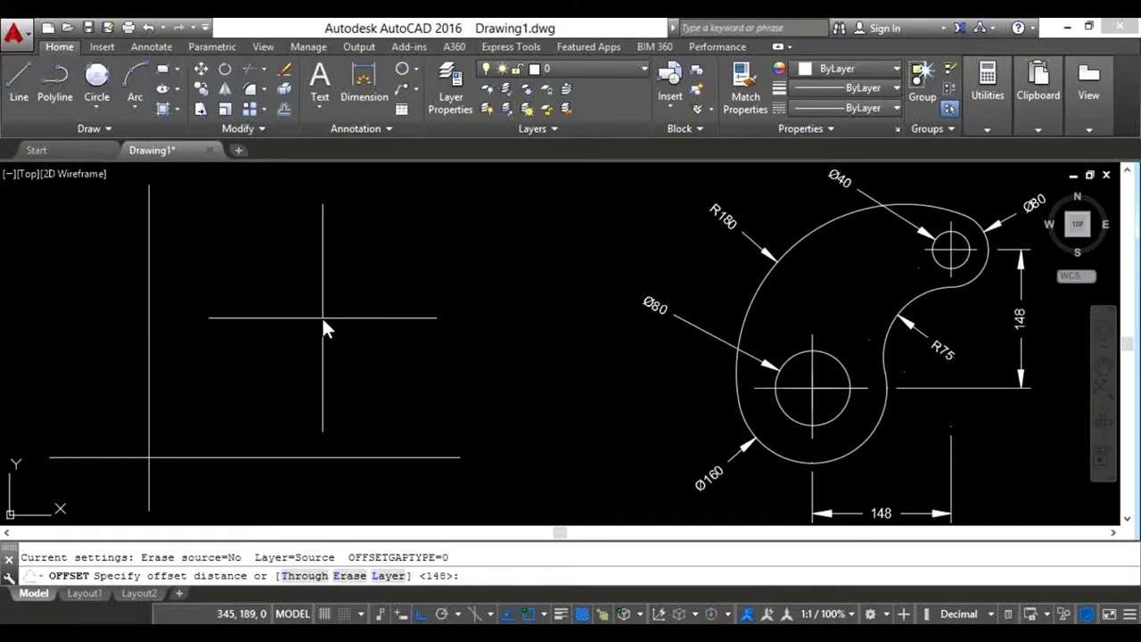
type("148")
key("Return")
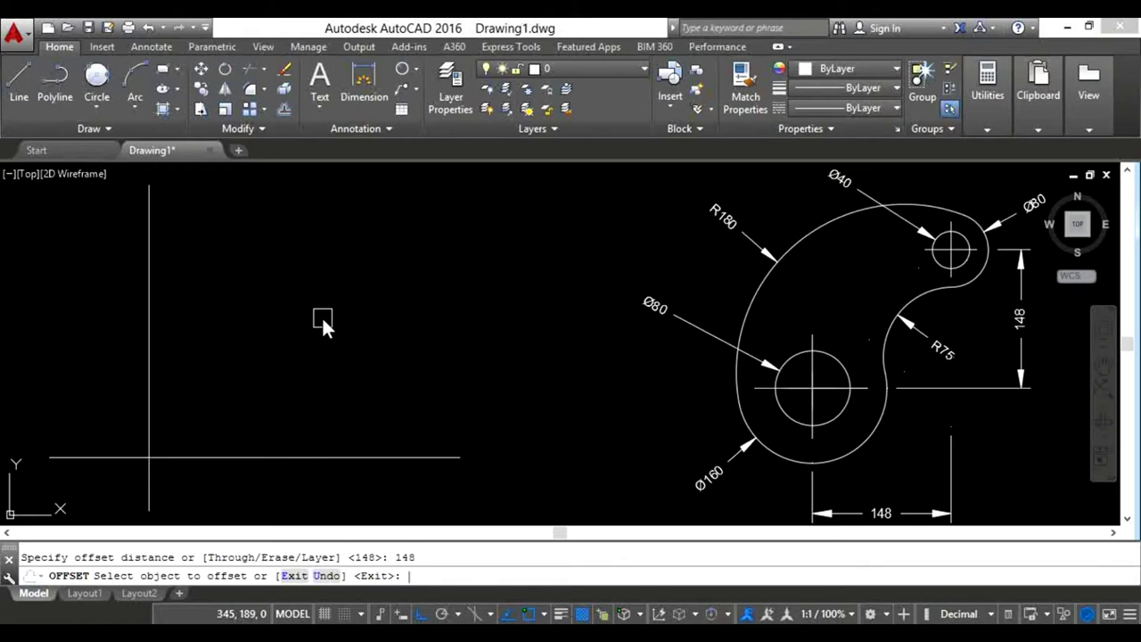
left_click(148, 231)
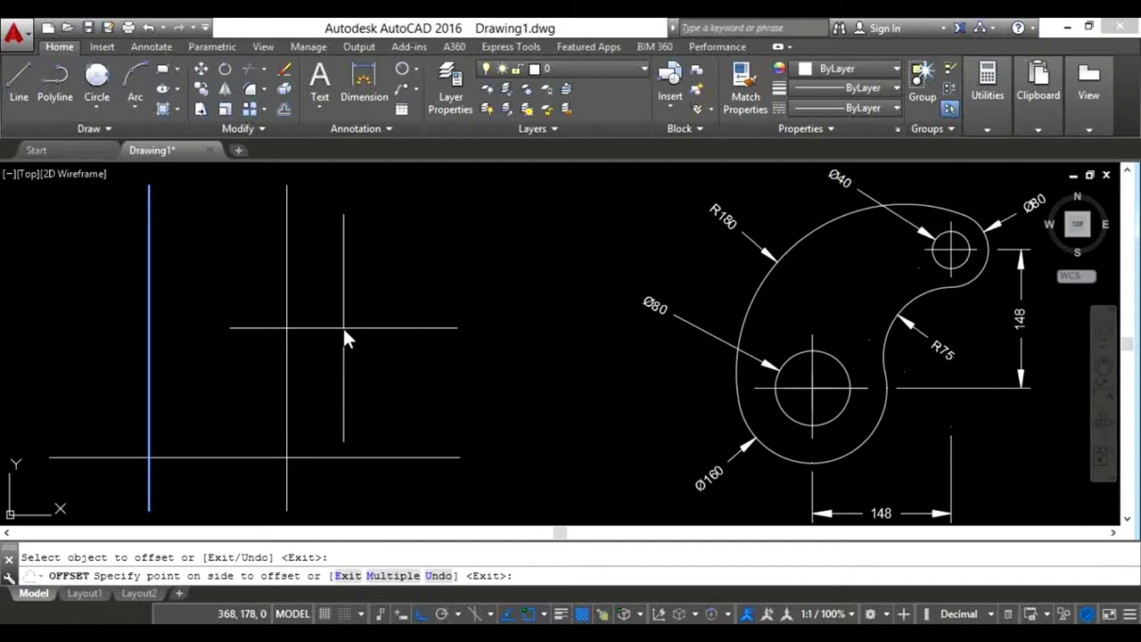
left_click(342, 326)
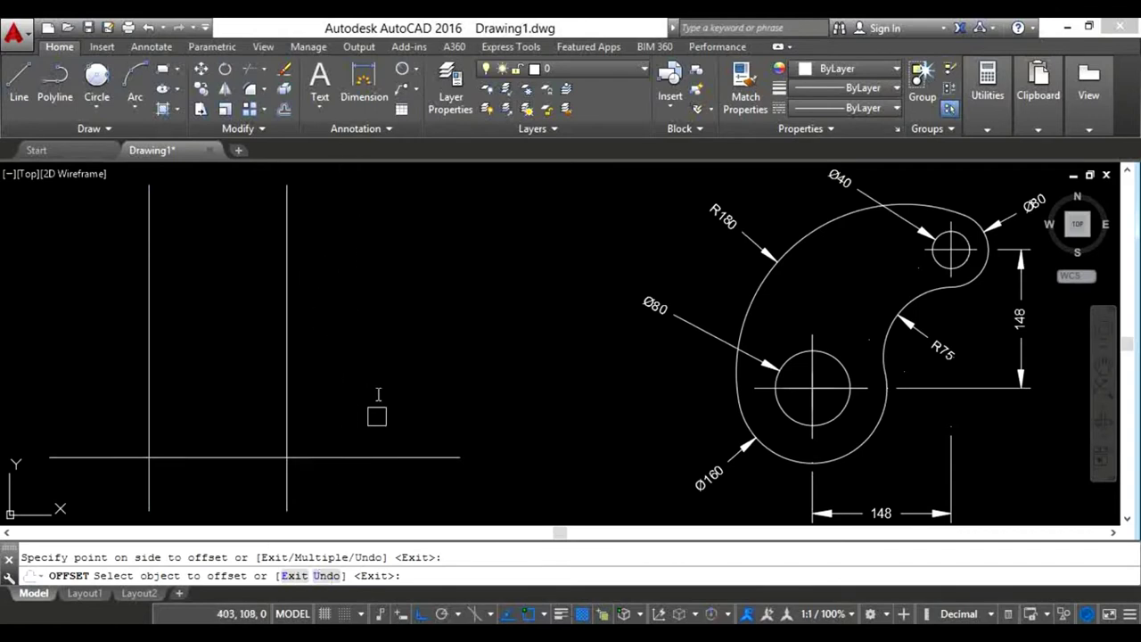
- Offset the horizontal construction line upward by the same 148 mm distance and end the Offset command
left_click(436, 460)
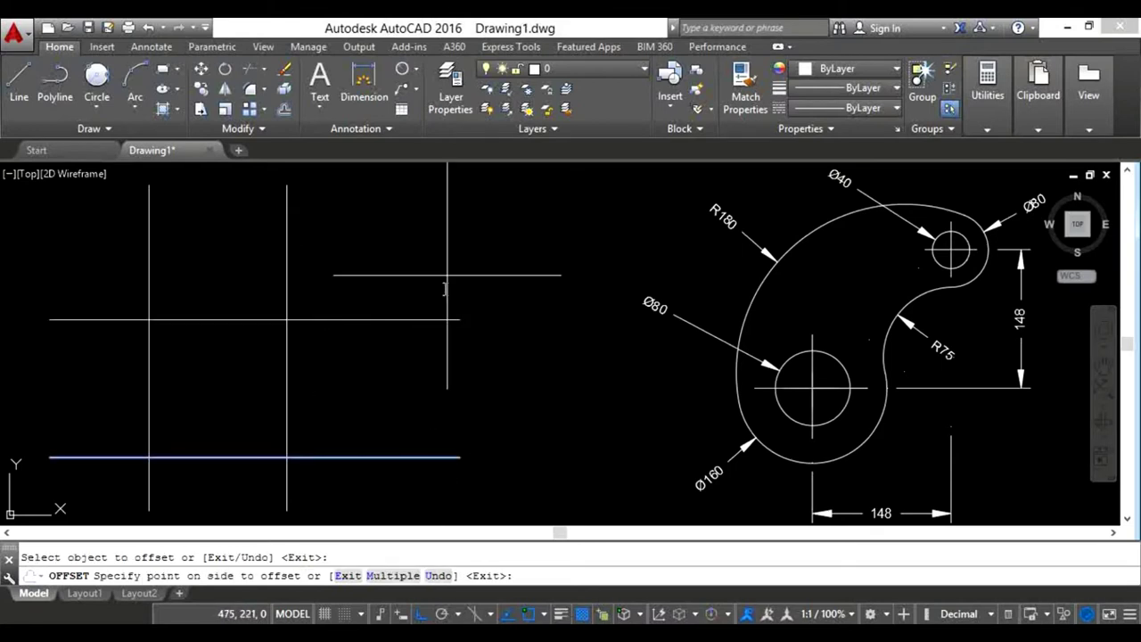
left_click(453, 249)
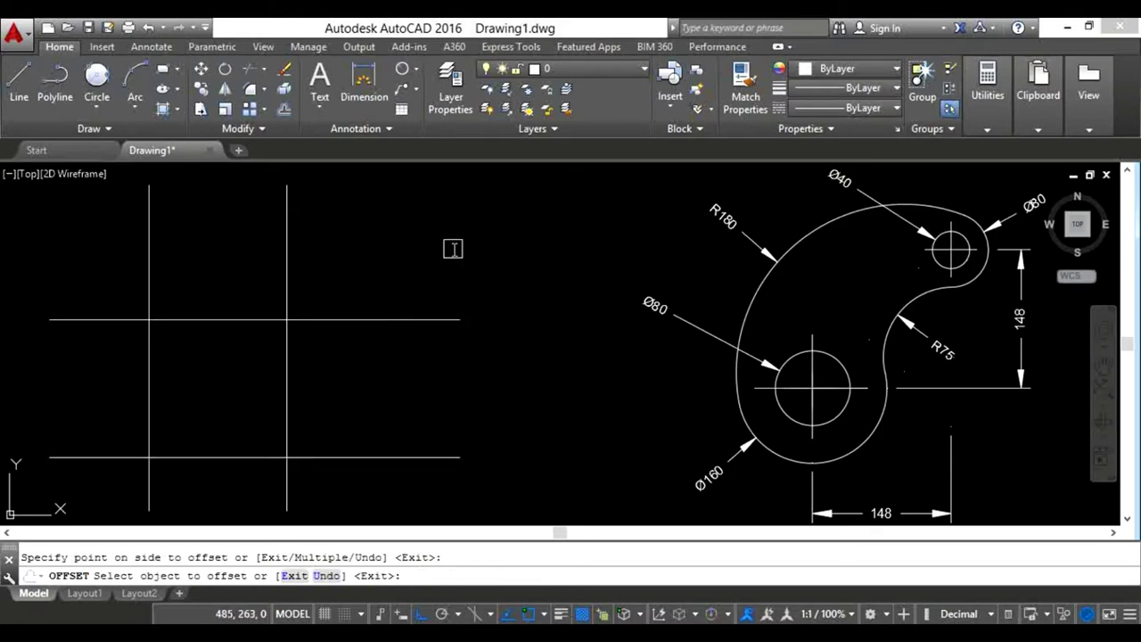
key("Escape")
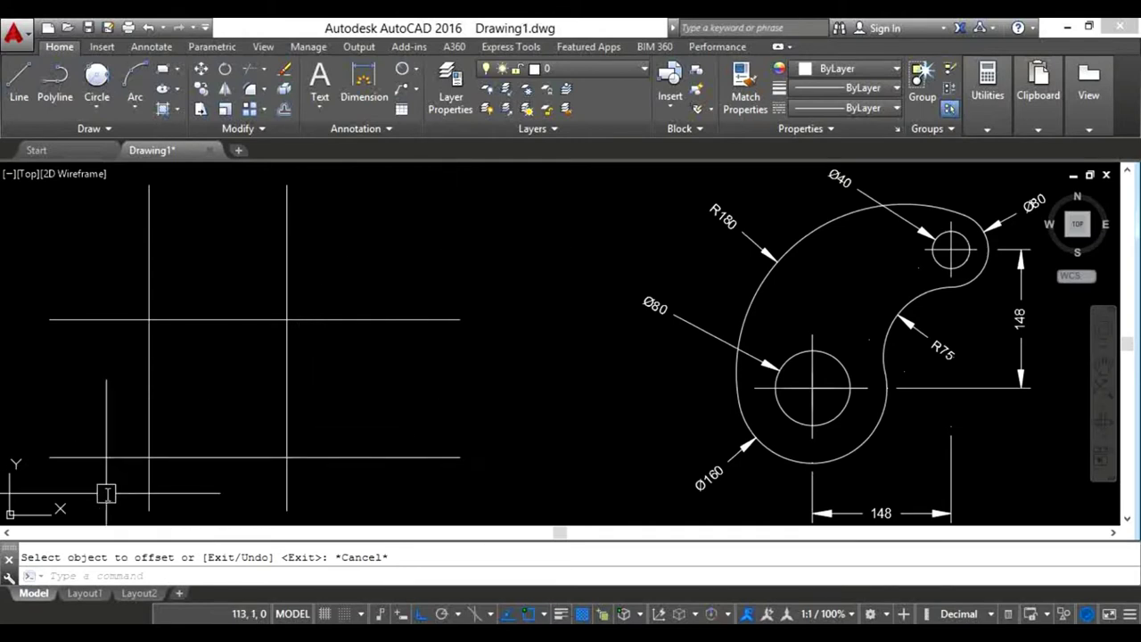
left_click(106, 106)
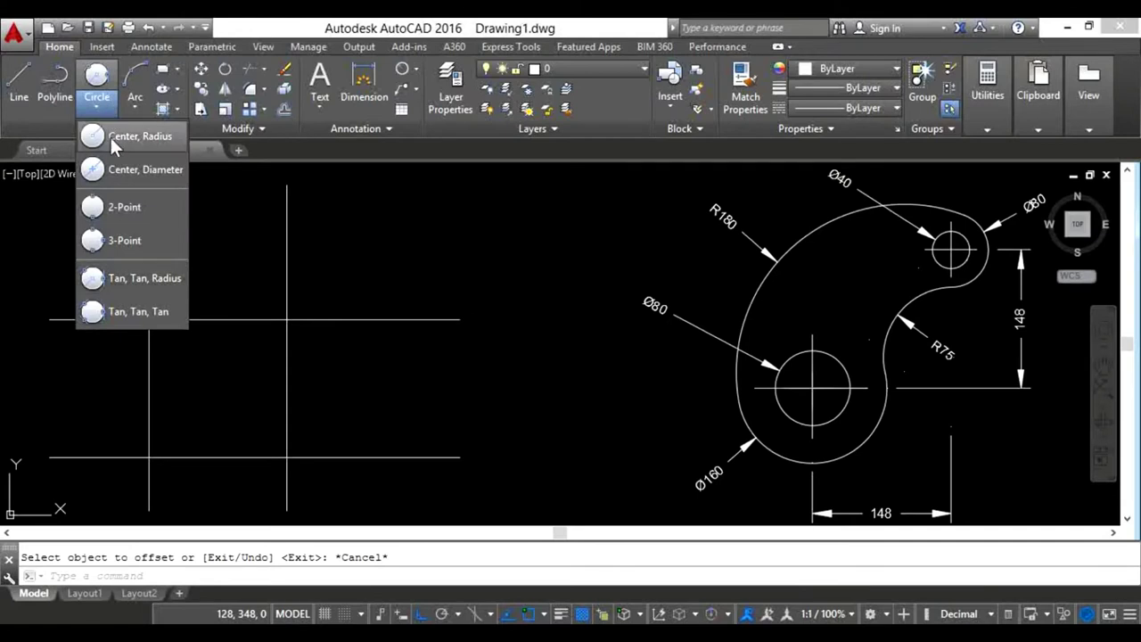
left_click(110, 136)
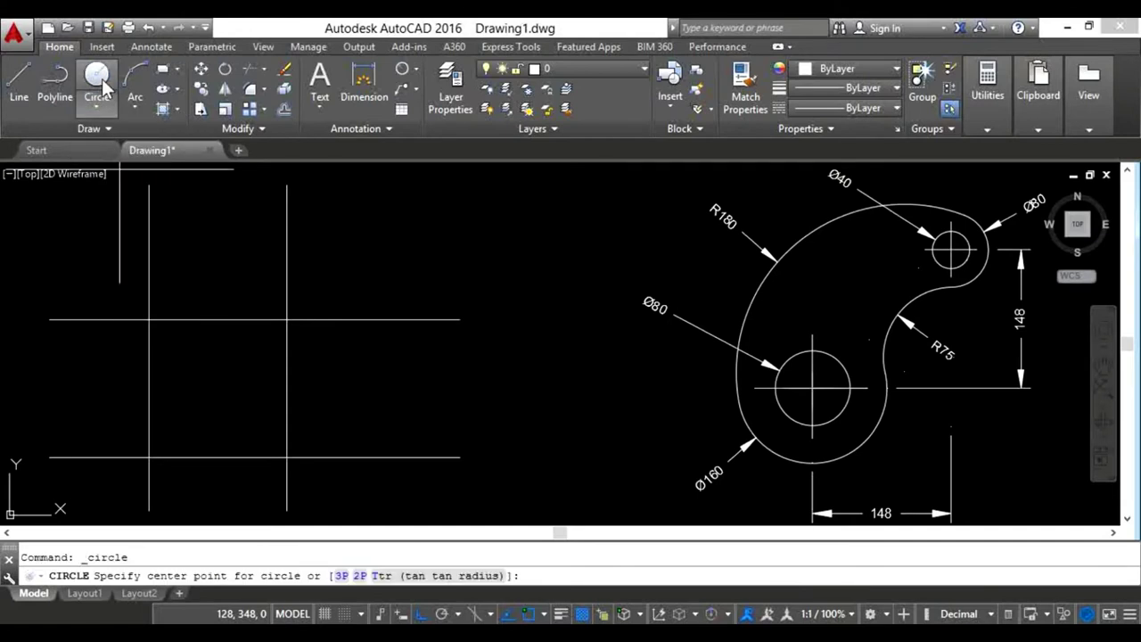
key("Return")
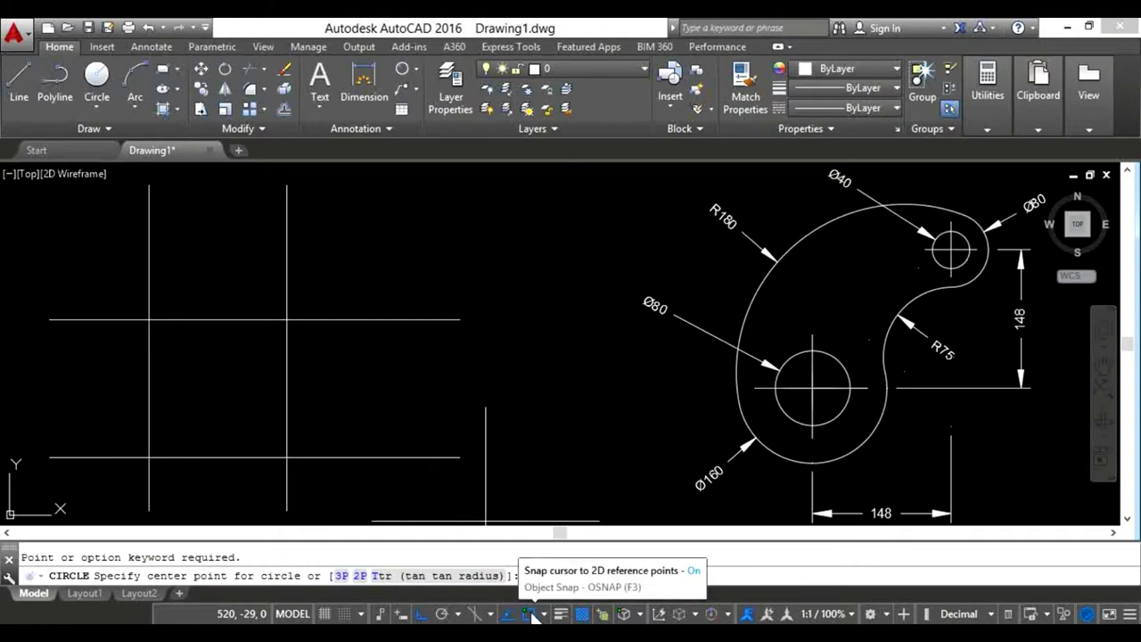
- Enable all object snap modes in the drafting settings and leave the pending Circle command
left_click(530, 613)
left_click(530, 613)
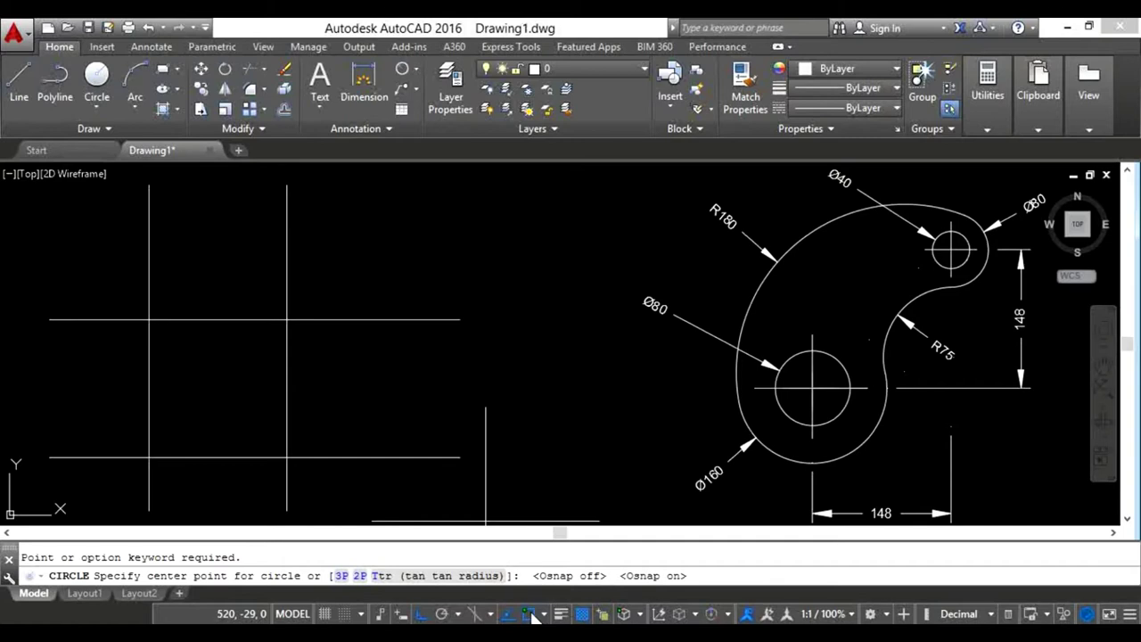
right_click(532, 615)
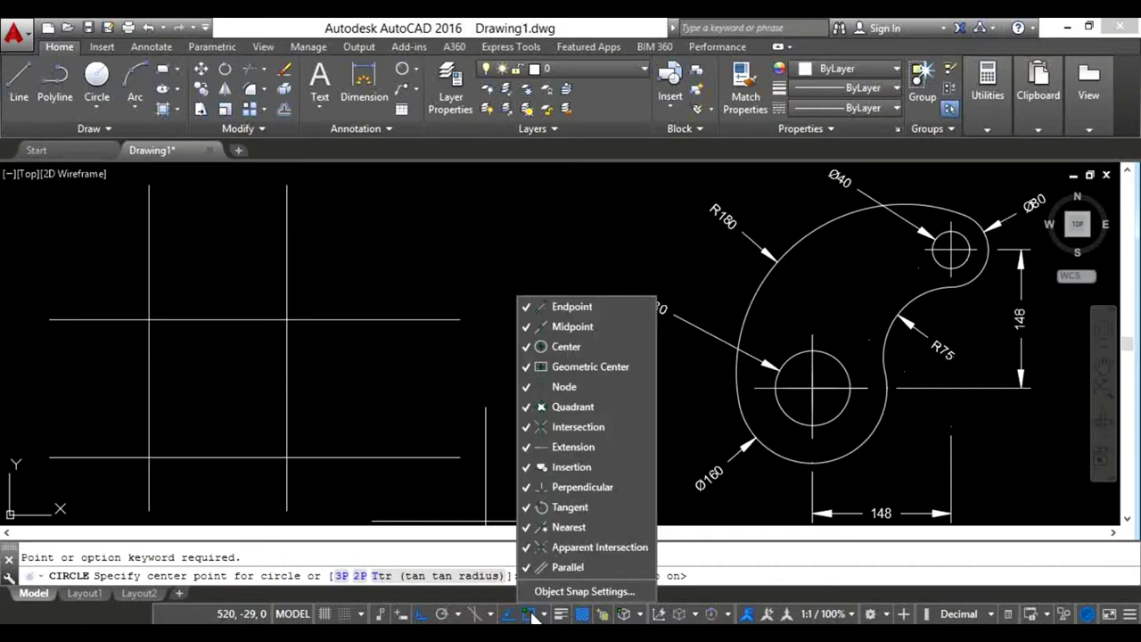
left_click(555, 592)
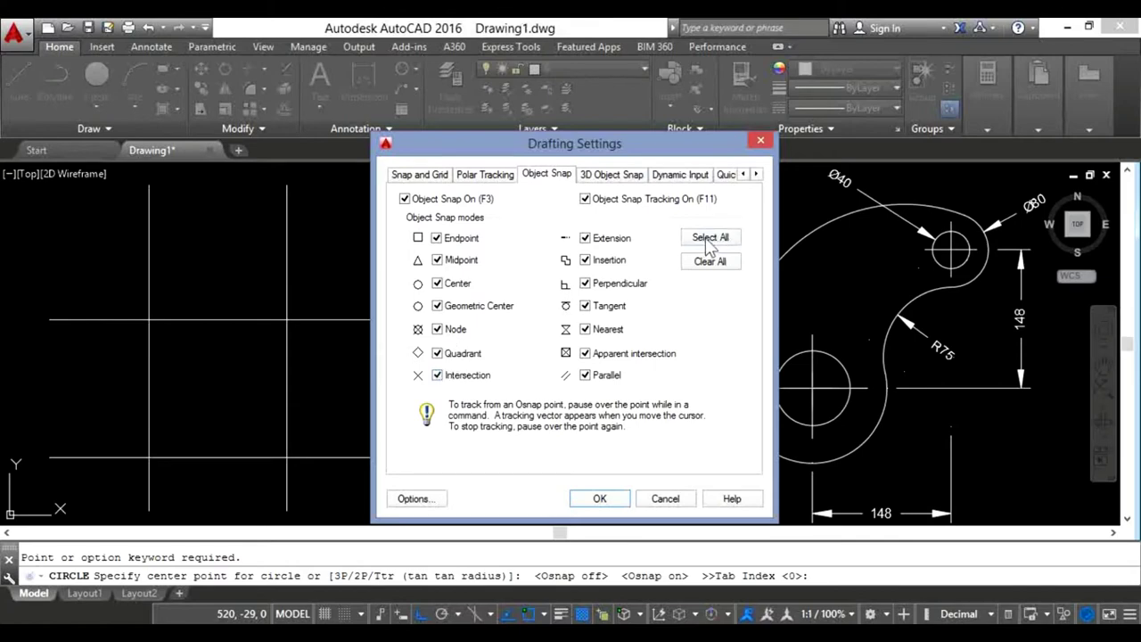
left_click(707, 241)
left_click(599, 500)
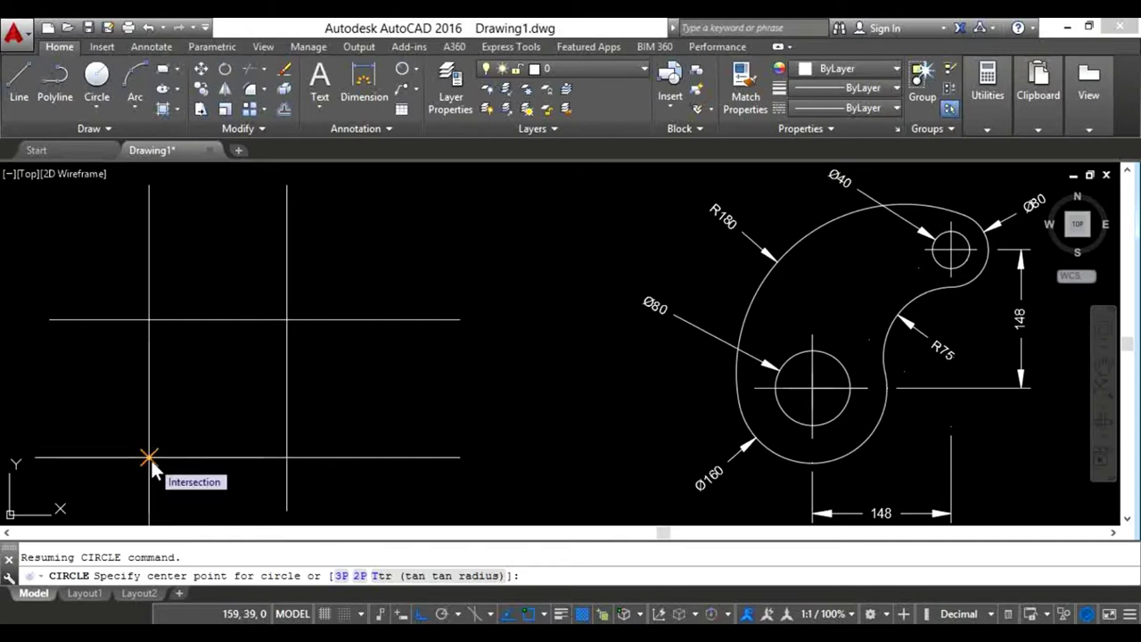
key("Escape")
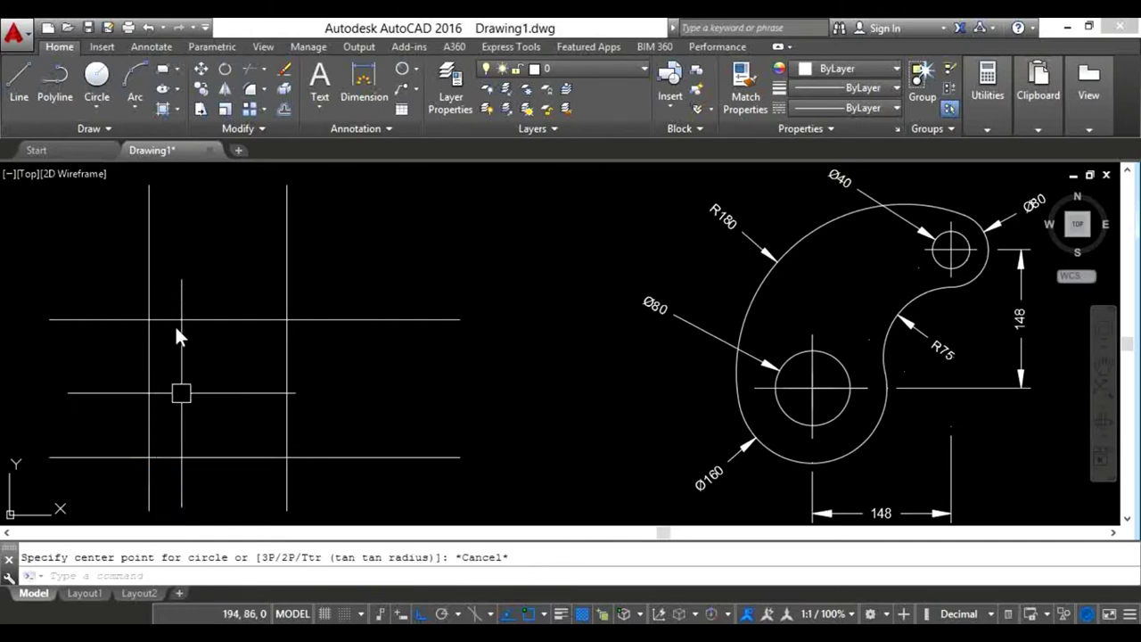
- Draw an 80 mm diameter circle centred on the lower-left intersection of the construction lines
left_click(100, 77)
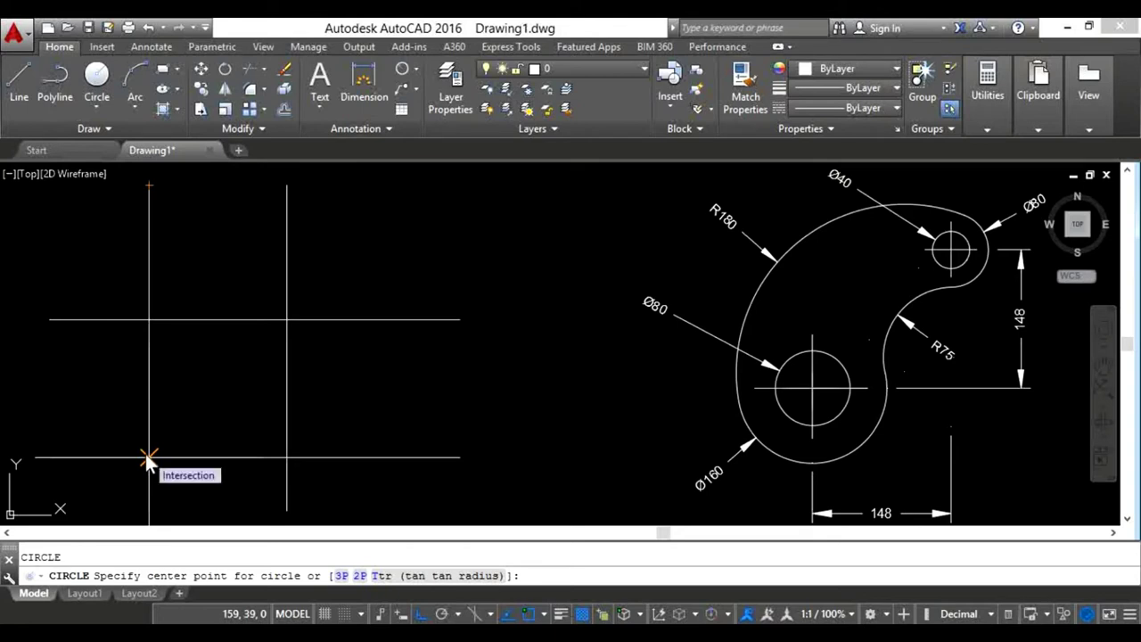
left_click(147, 457)
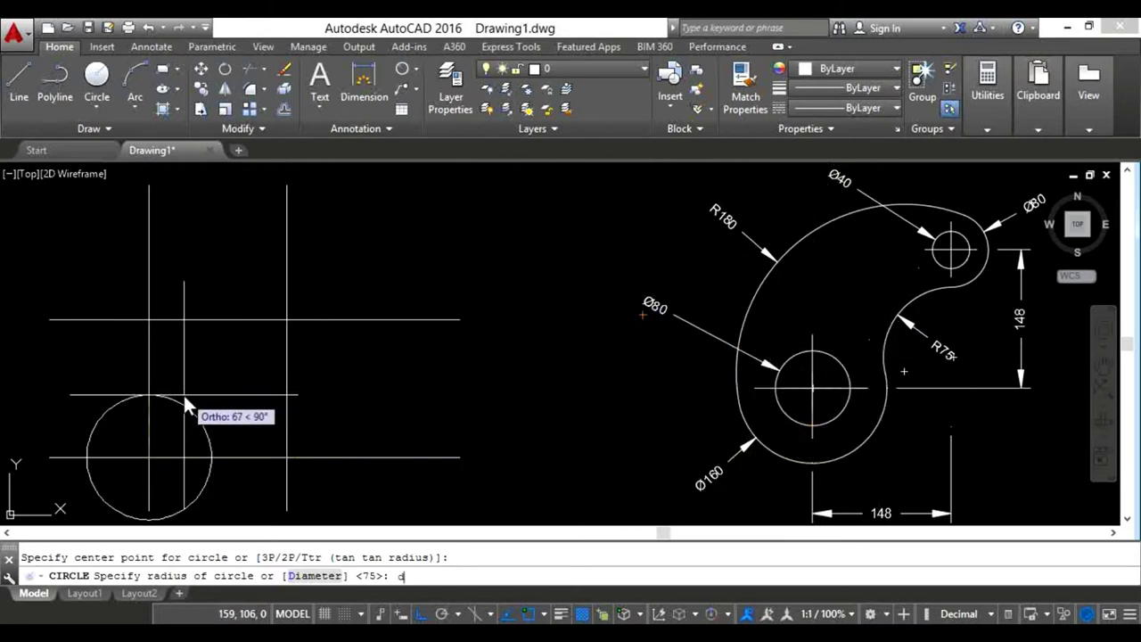
key("Return")
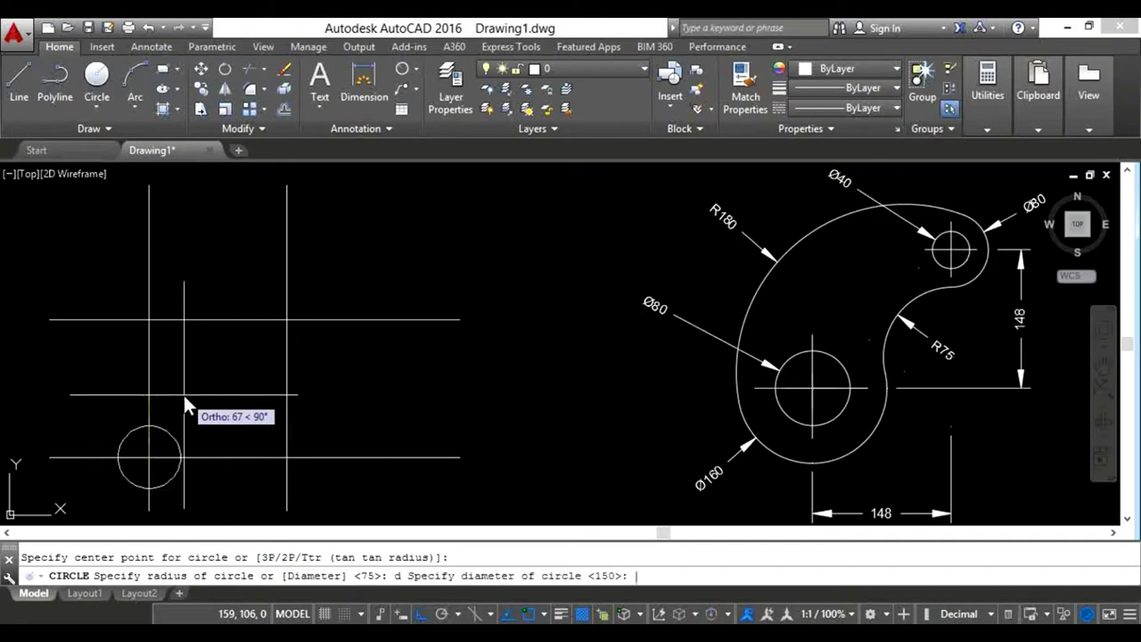
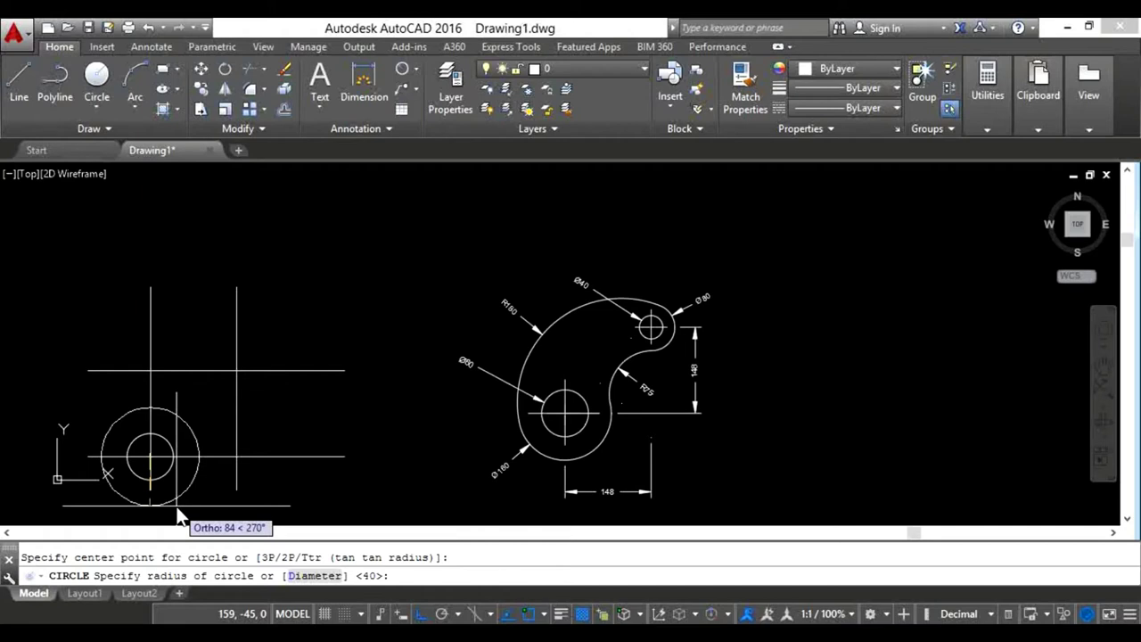
- Draw a concentric 160 mm diameter circle around the lower-left hole and zoom to the drawing extents
type("d")
key("Return")
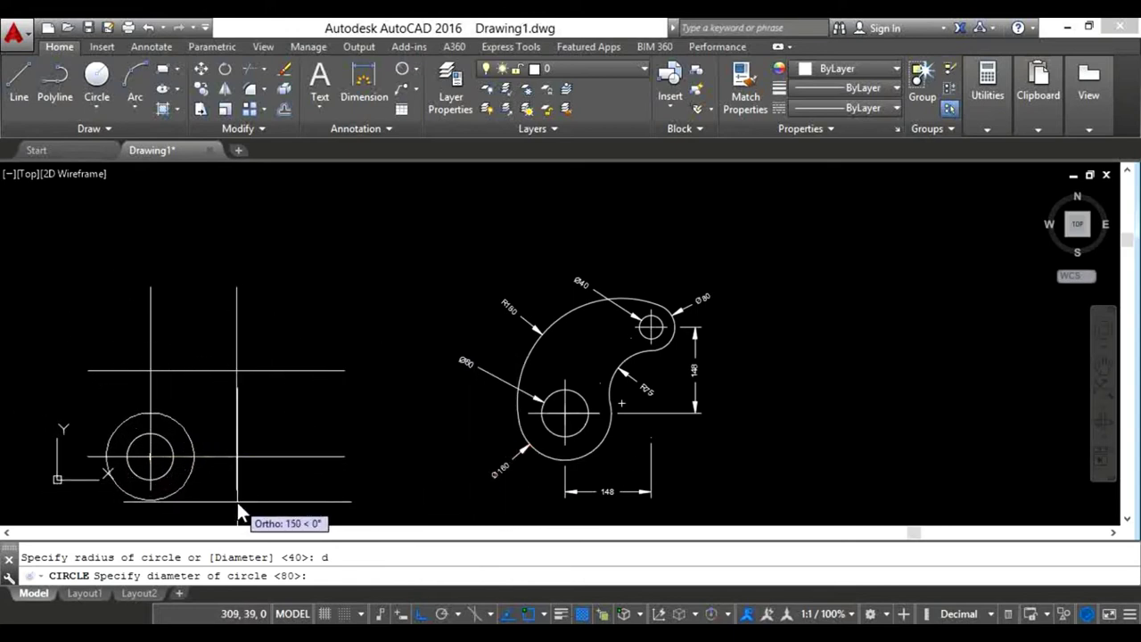
type("160")
key("Return")
type("z")
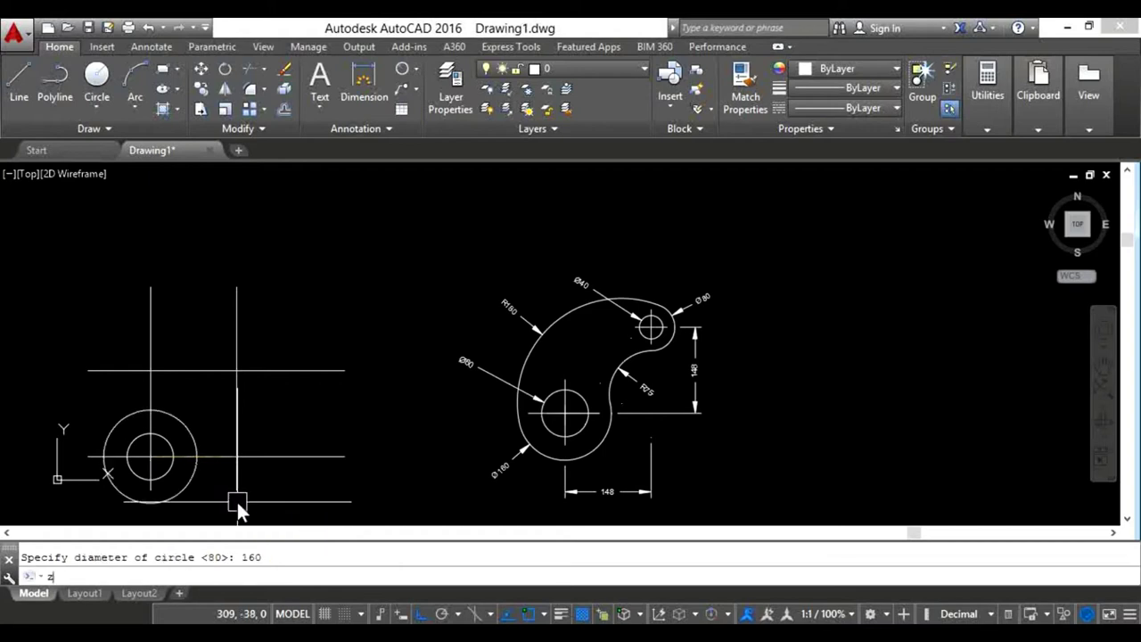
key("Return")
type("e")
key("Return")
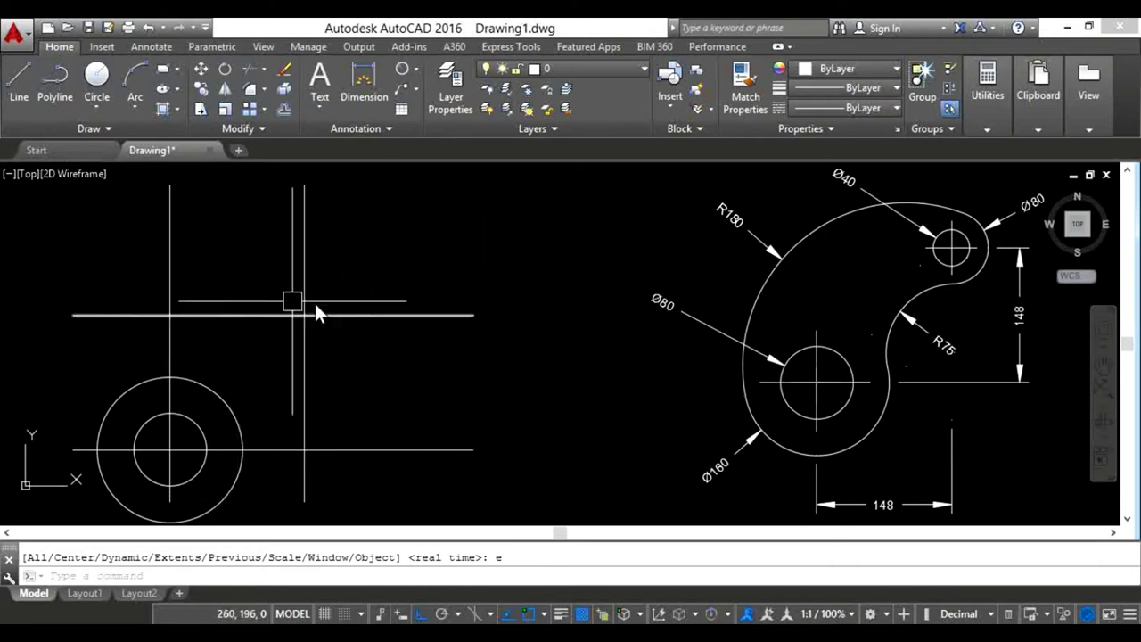
- Draw a 40 mm diameter circle centred on the upper-right intersection of the construction lines
left_click(97, 78)
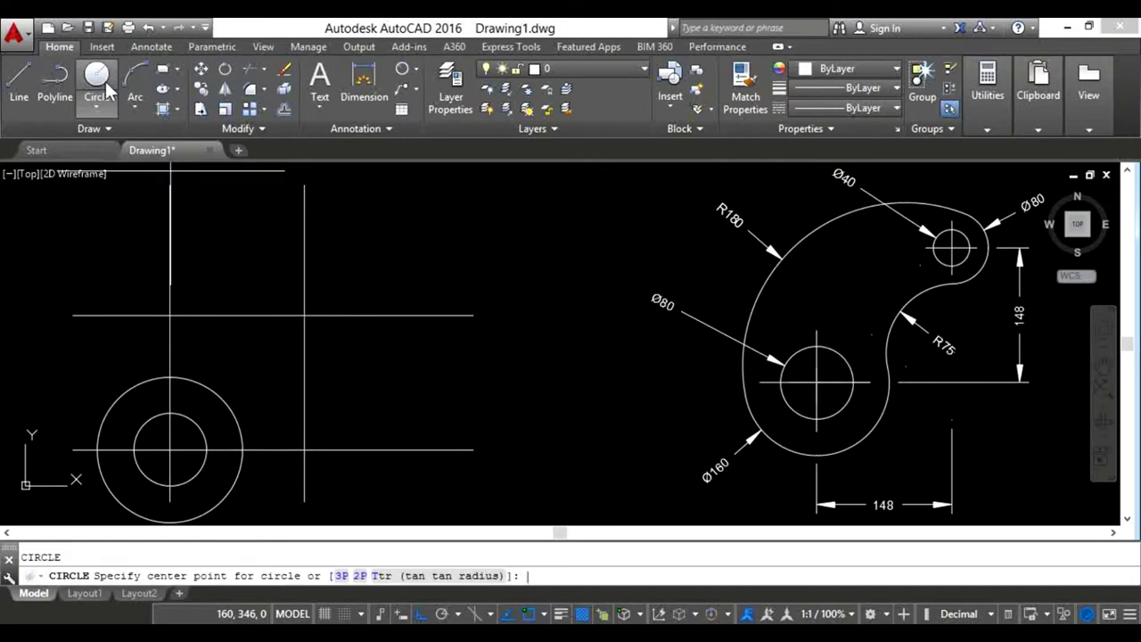
left_click(301, 316)
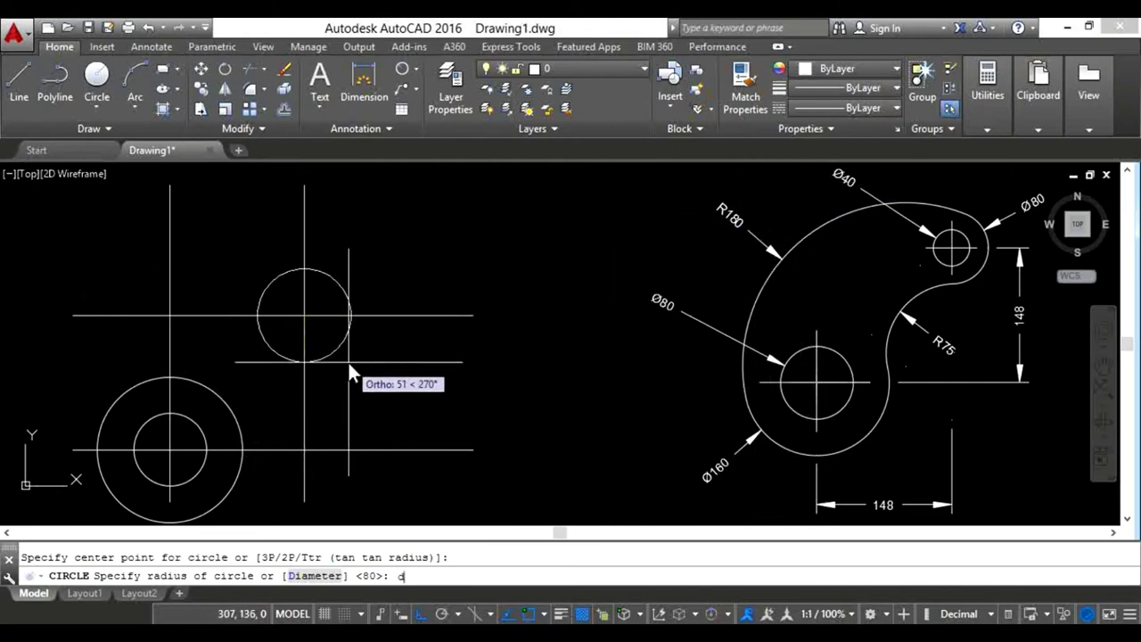
key("Return")
type("40")
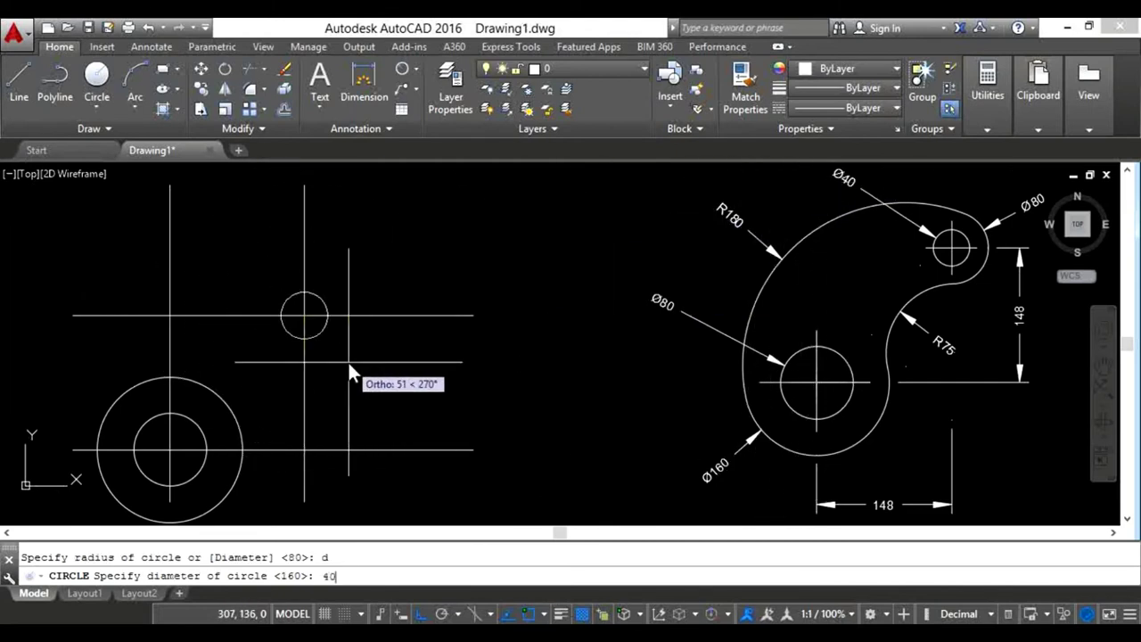
key("Return")
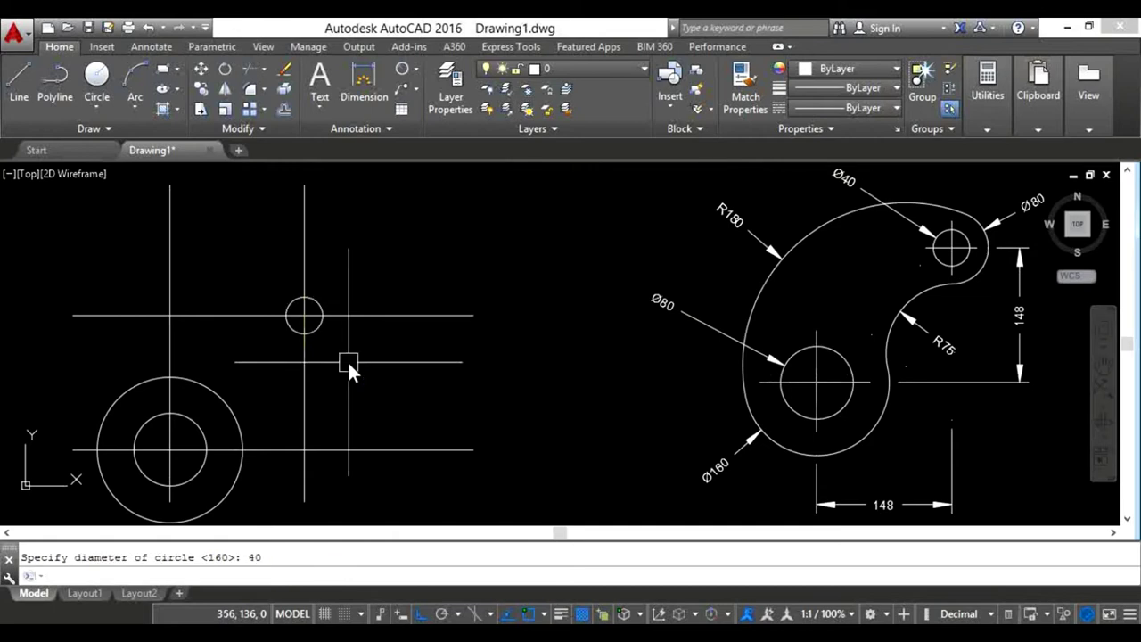
- Draw an 80 mm diameter circle concentric with the upper-right 40 mm hole and end the command
key("Return")
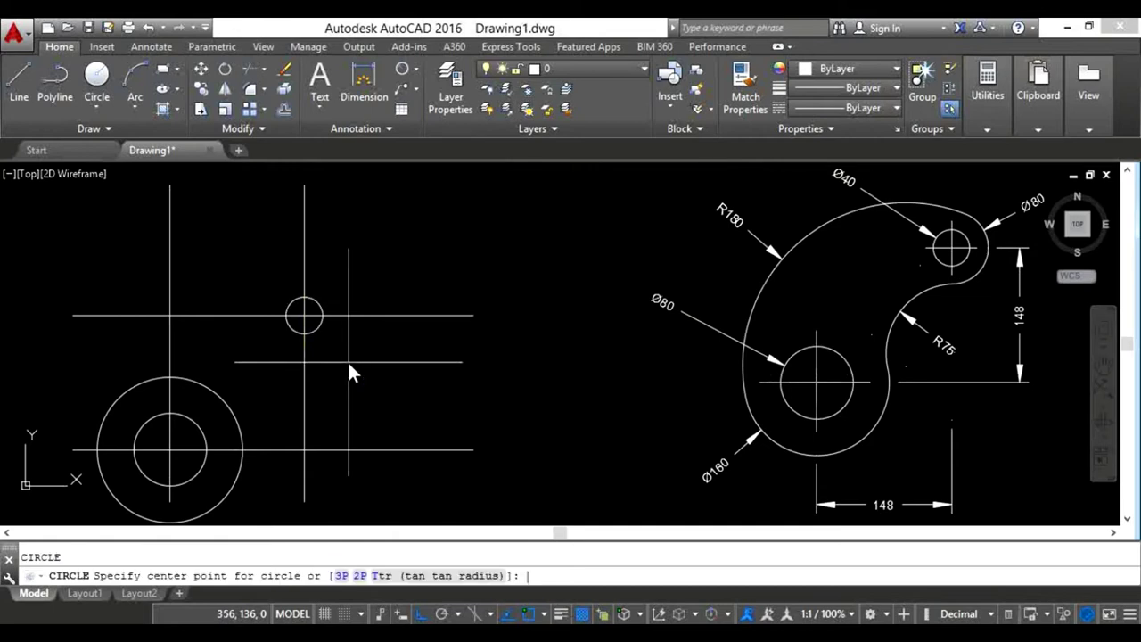
left_click(305, 317)
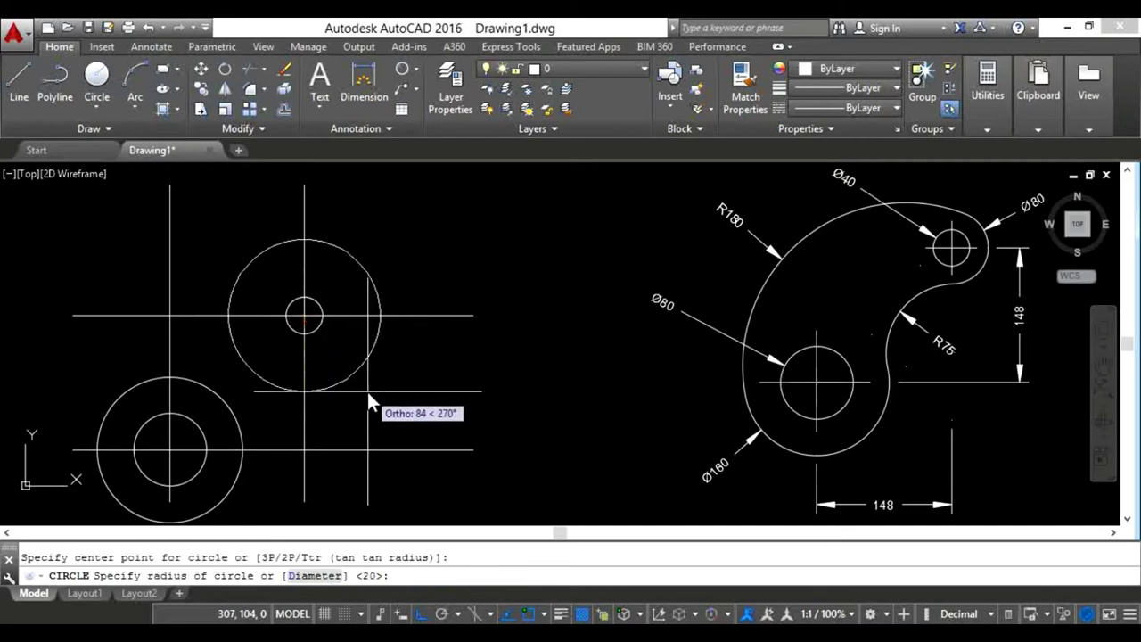
type("d")
key("Return")
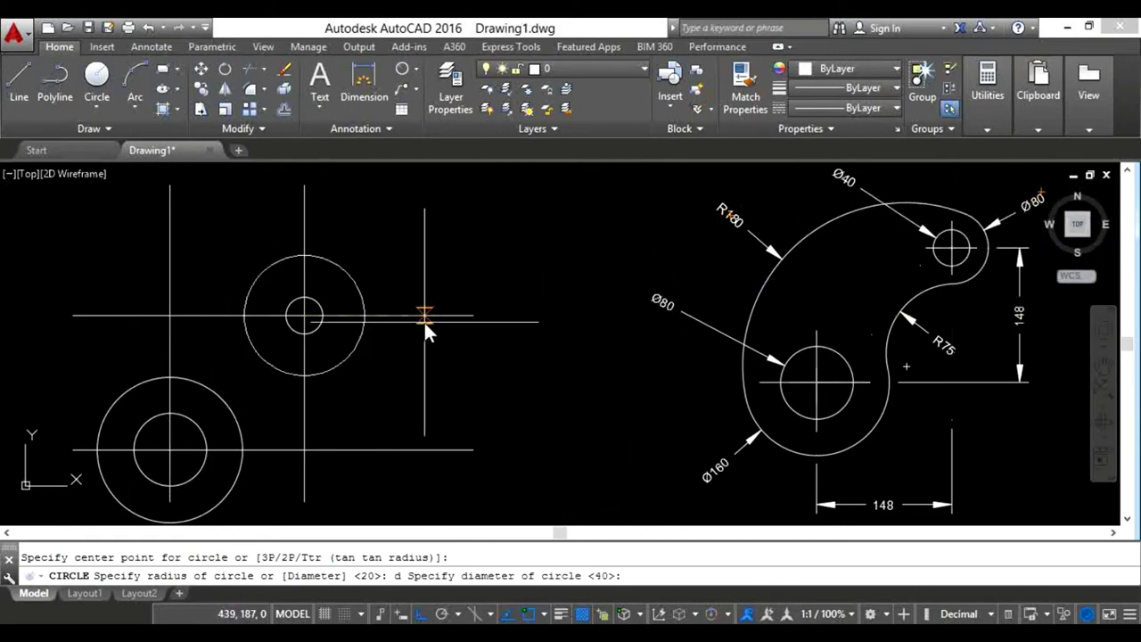
type("80")
key("Return")
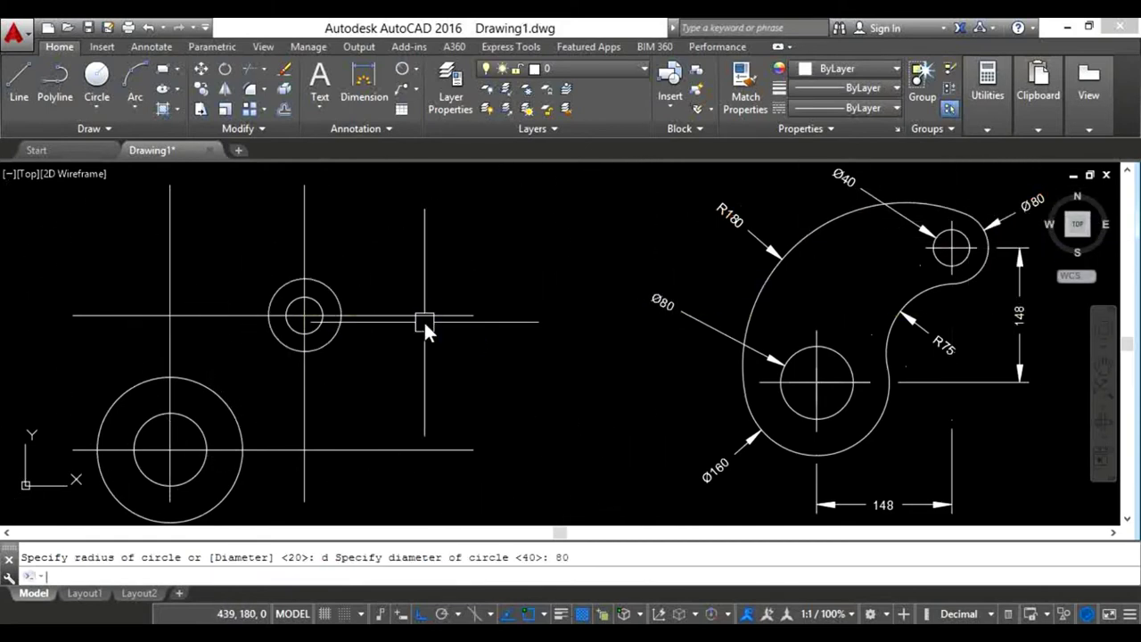
key("Escape")
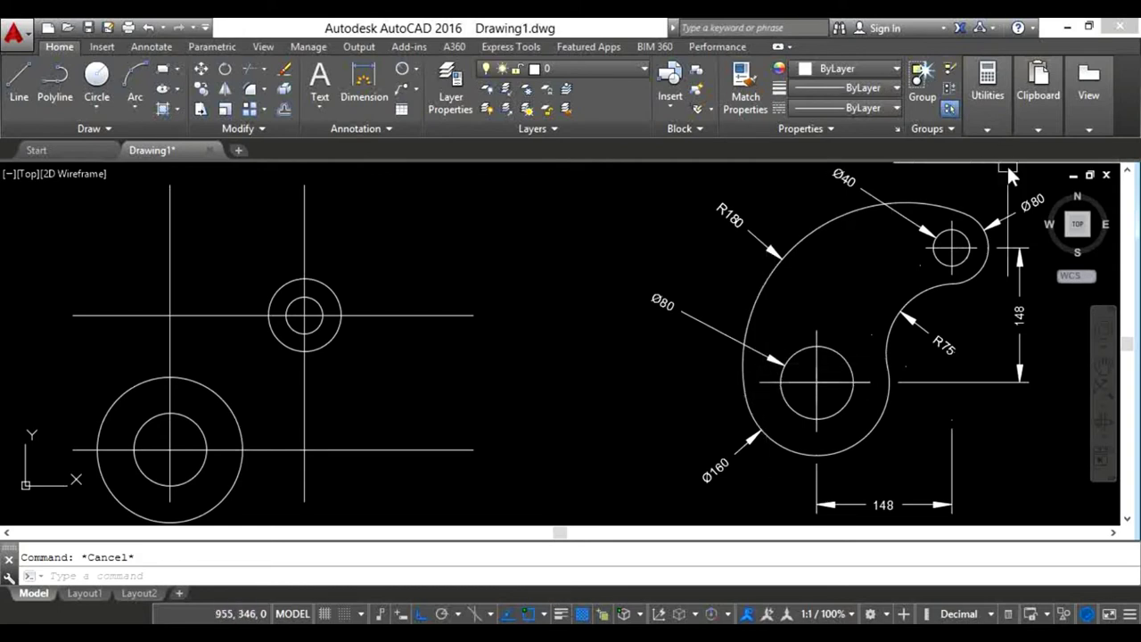
left_click(101, 109)
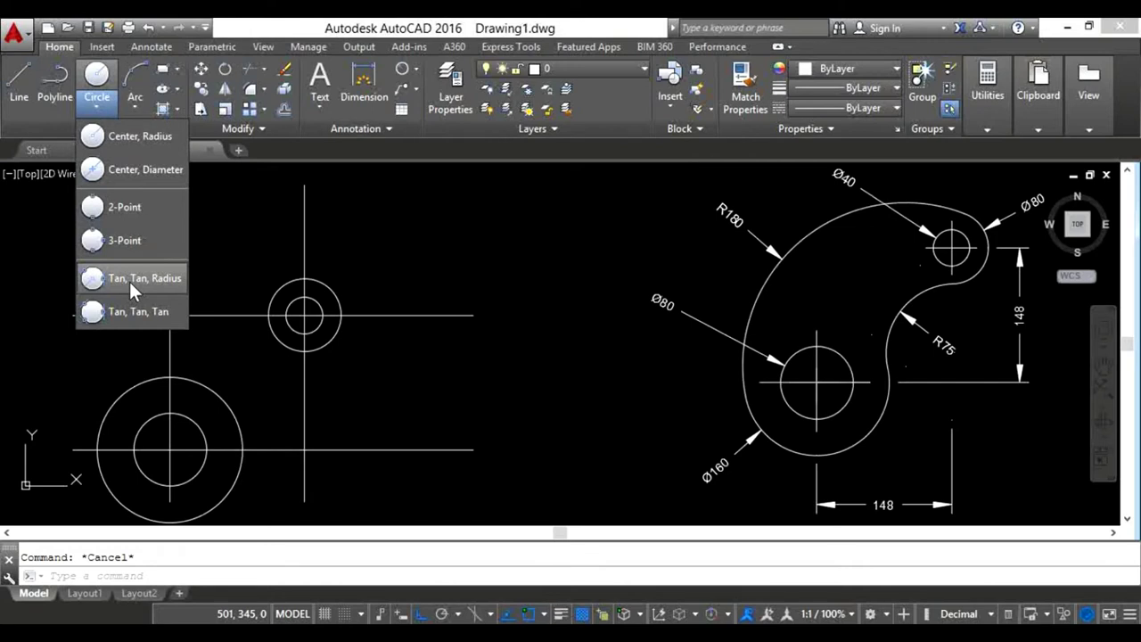
left_click(96, 105)
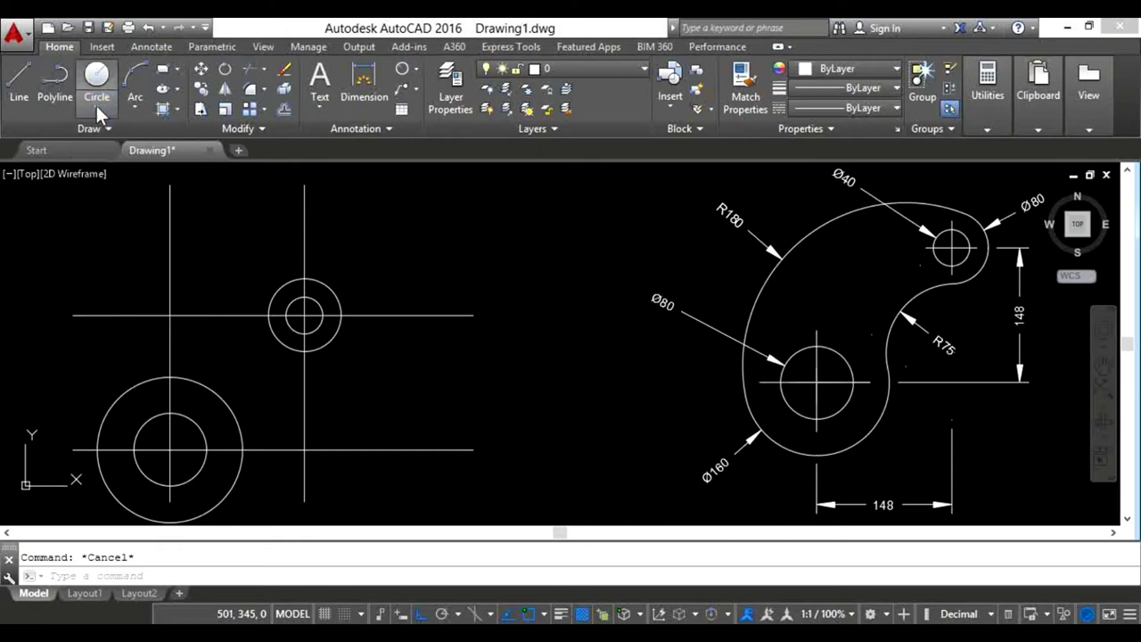
left_click(96, 105)
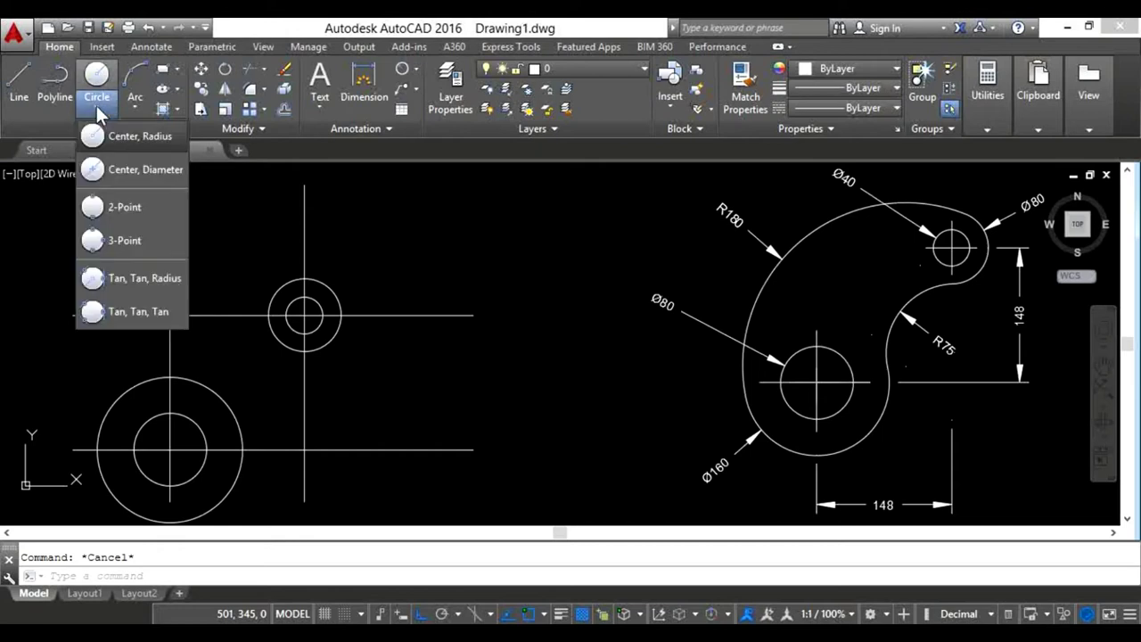
left_click(132, 280)
key("Escape")
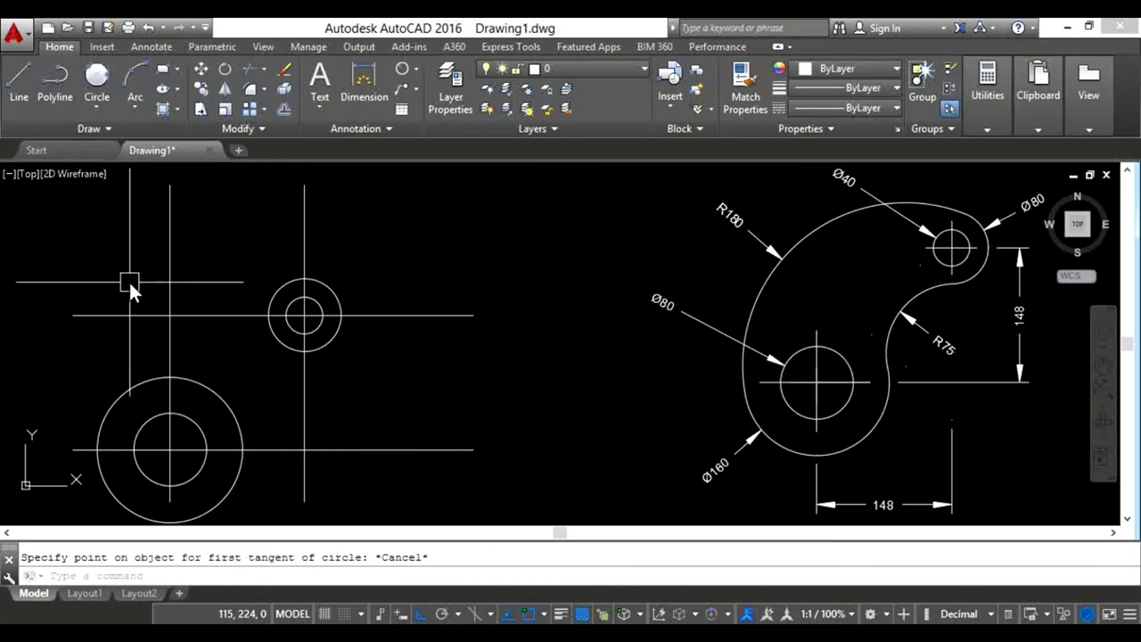
- Draw a tangent-tangent-radius circle of radius 180 mm touching the top of the upper outer circle and the left side of the lower outer circle
type("c")
key("Return")
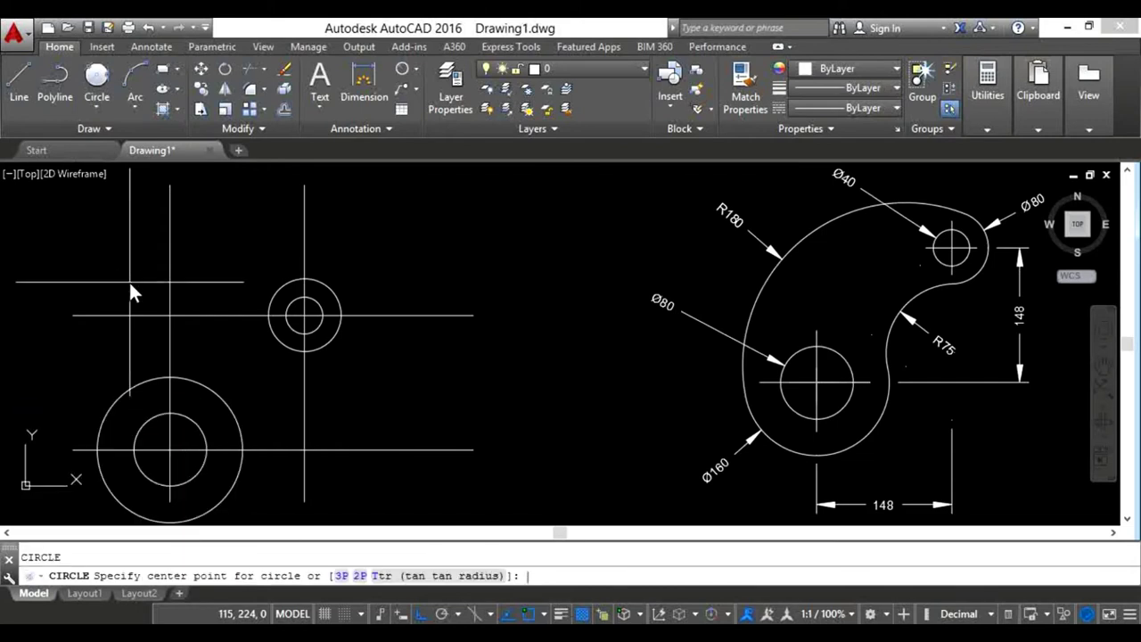
type("t")
key("Return")
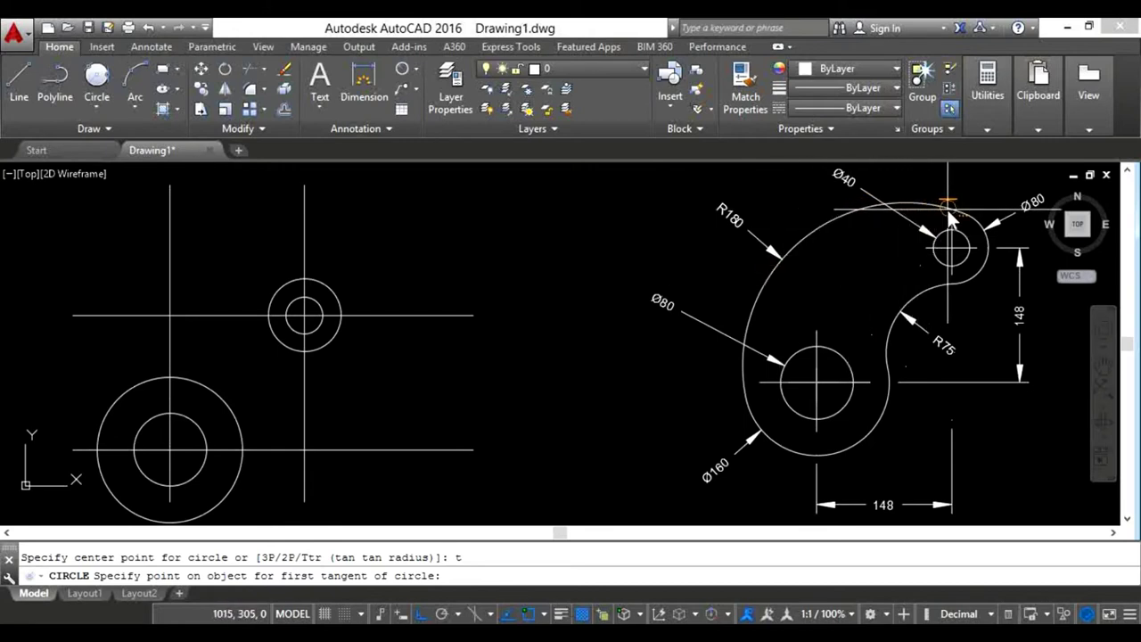
left_click(292, 279)
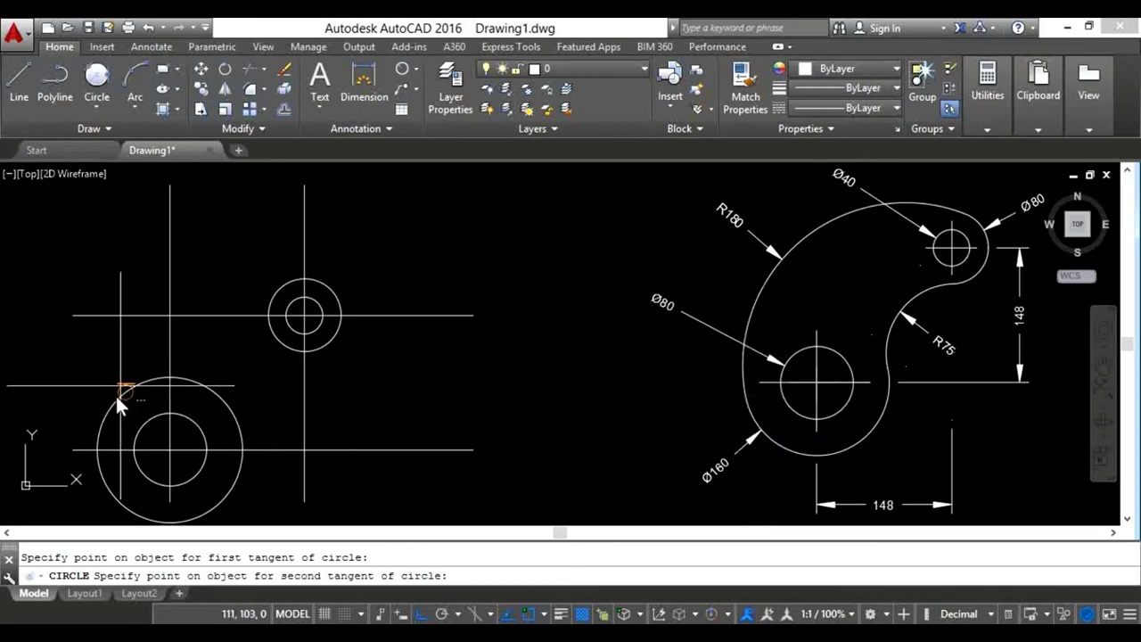
left_click(95, 434)
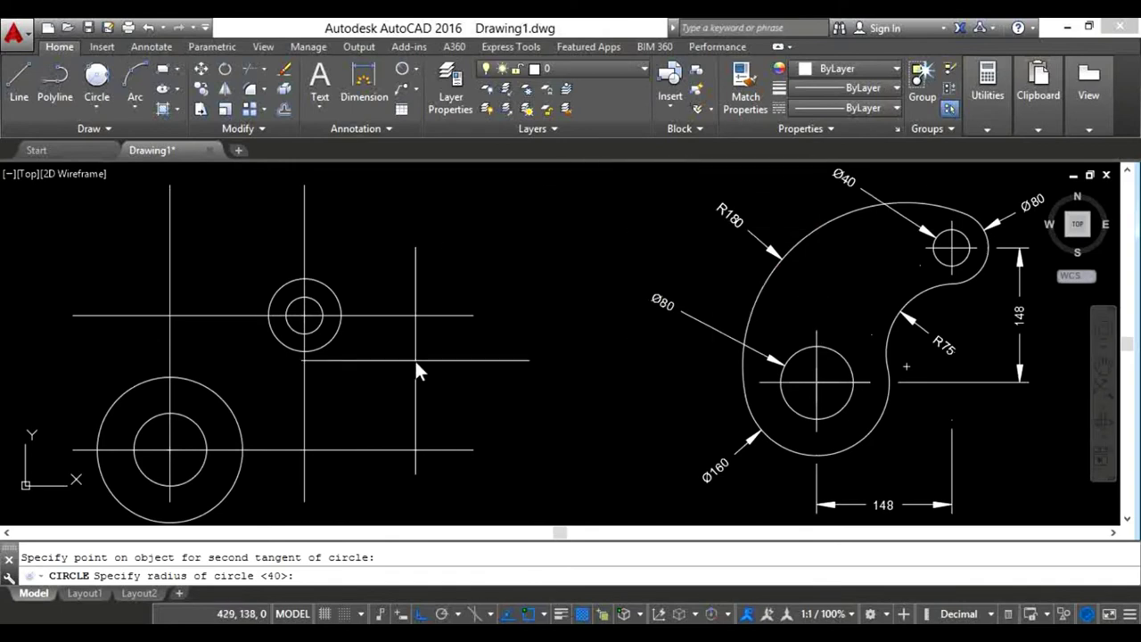
type("180")
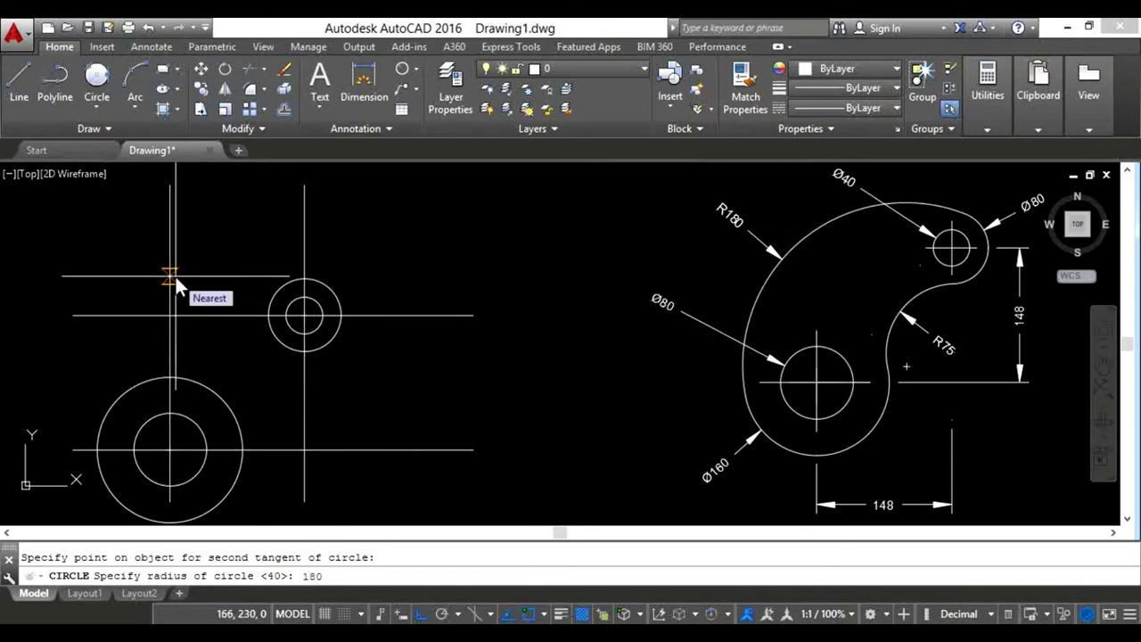
key("Return")
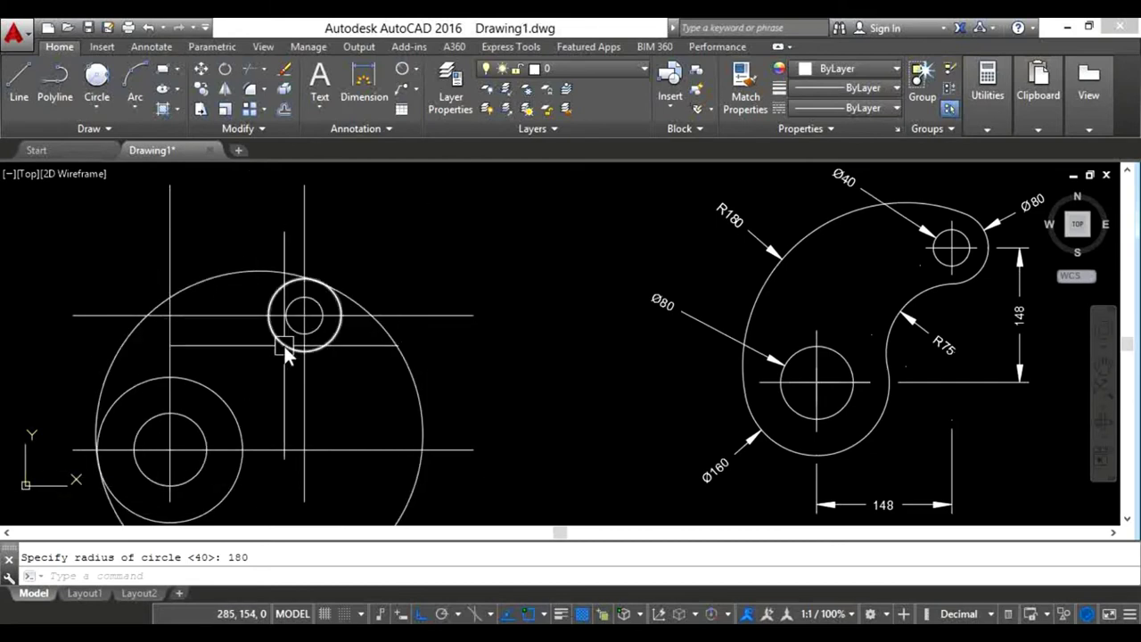
- Trim away the lower-right part of the 180 mm radius circle, using the two outer circles as cutting edges
left_click(283, 344)
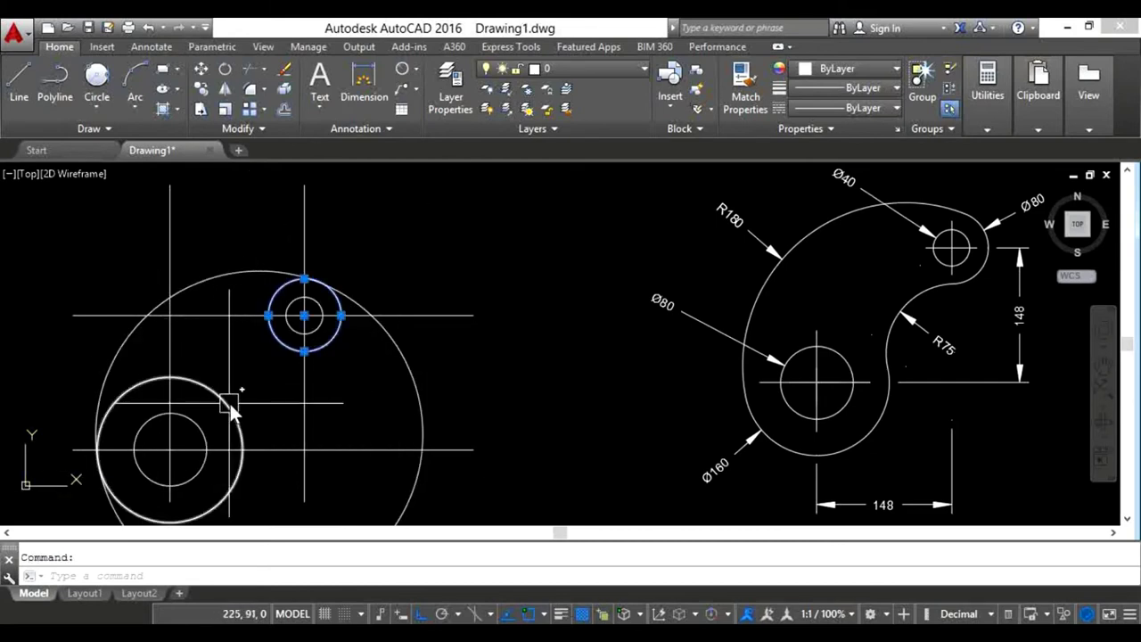
left_click(226, 403)
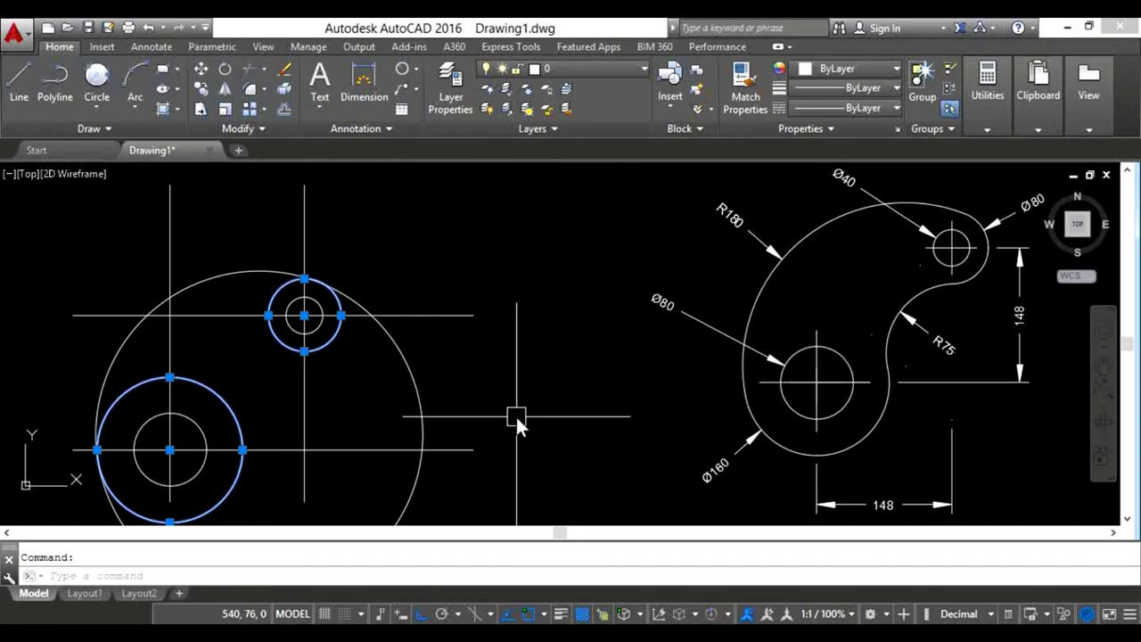
type("TR")
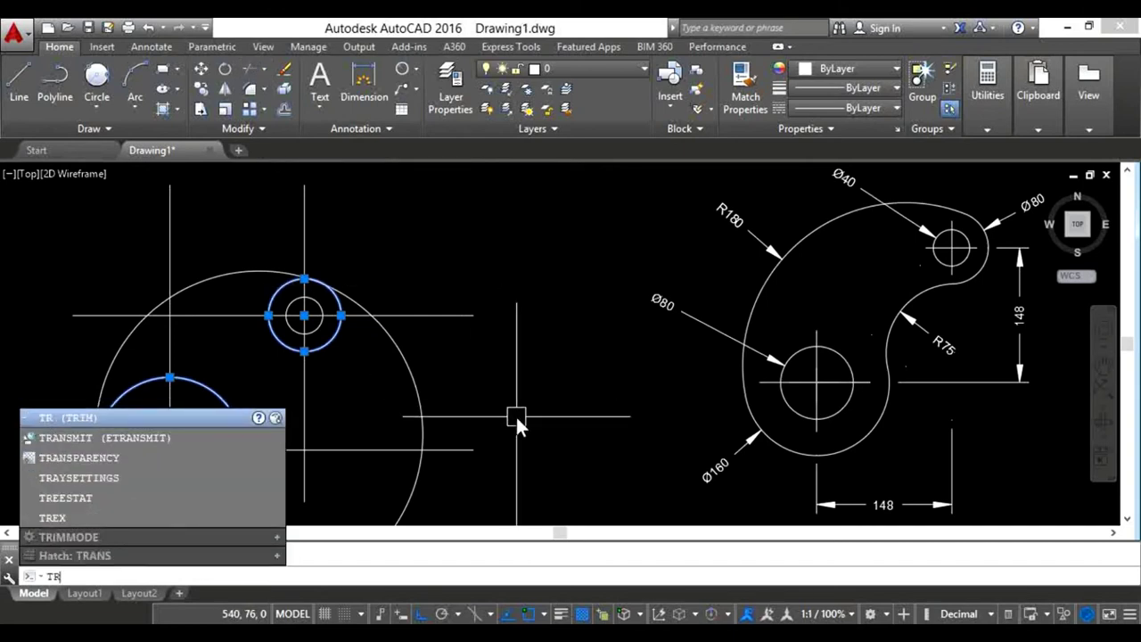
key("Return")
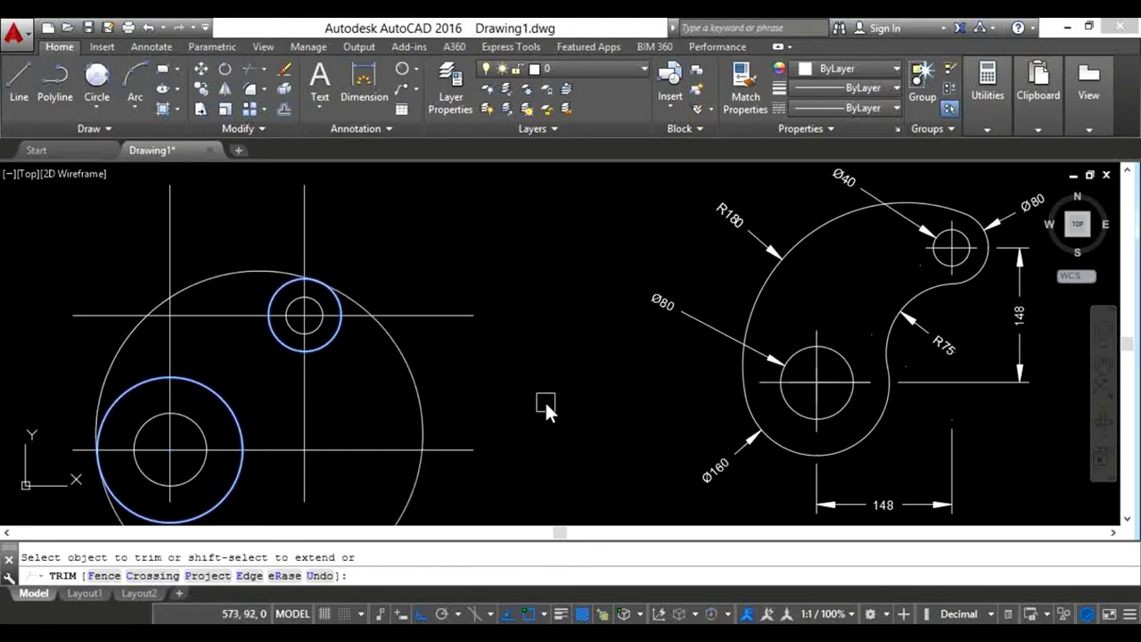
left_click(411, 377)
key("Escape")
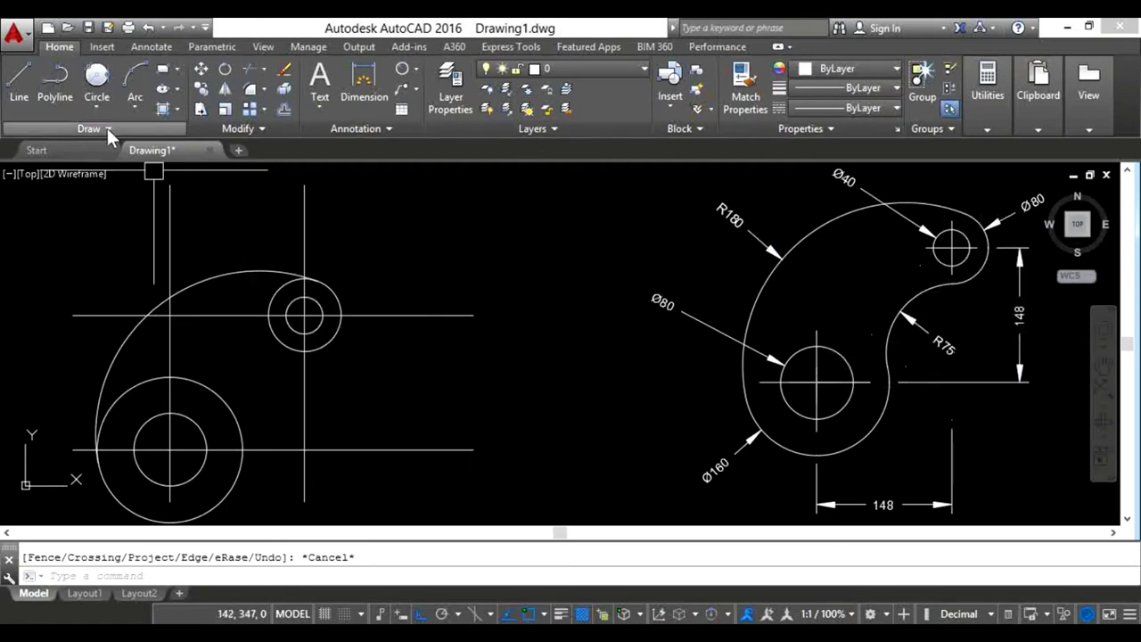
key("Escape")
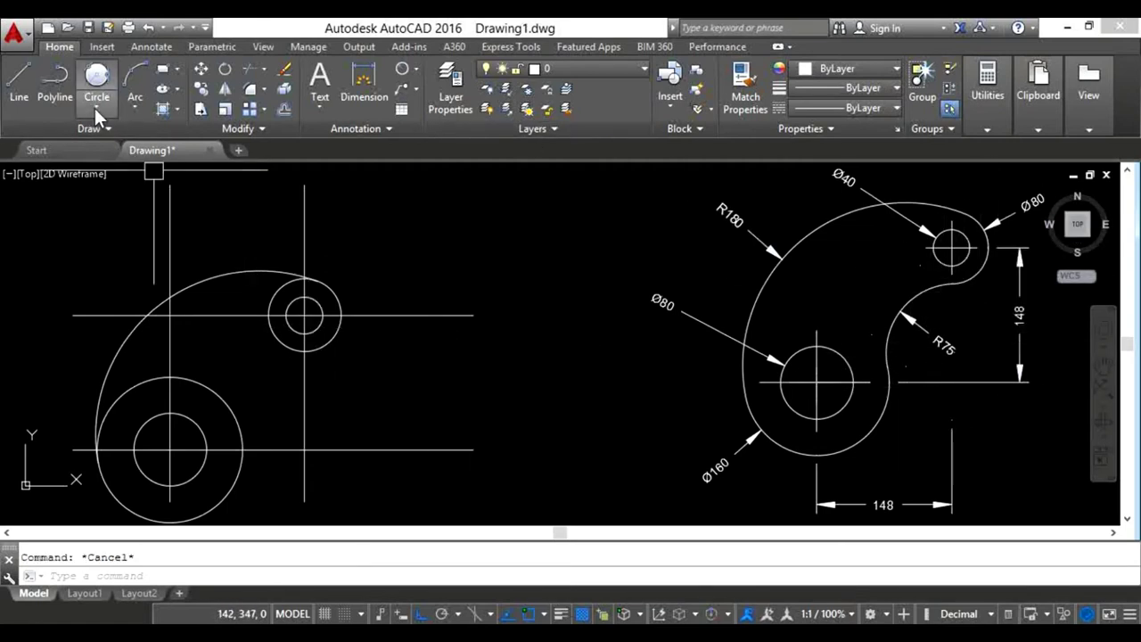
- Draw a tangent-tangent-radius circle of radius 75 mm touching the right side of the lower outer circle and the bottom of the upper outer circle
type("c")
key("Return")
type("t")
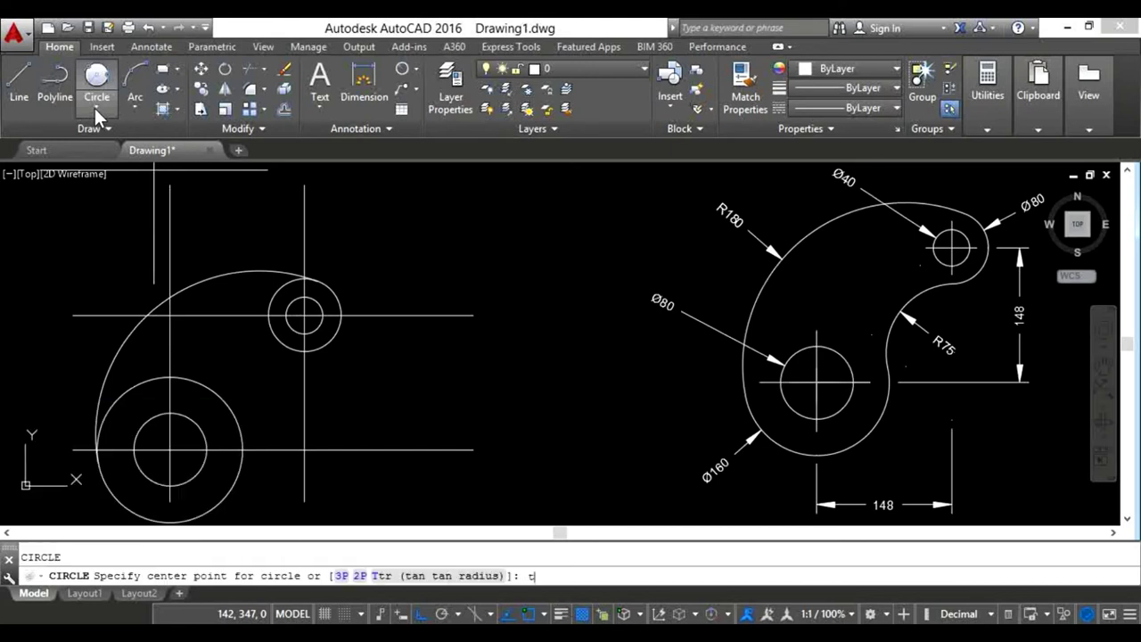
key("Return")
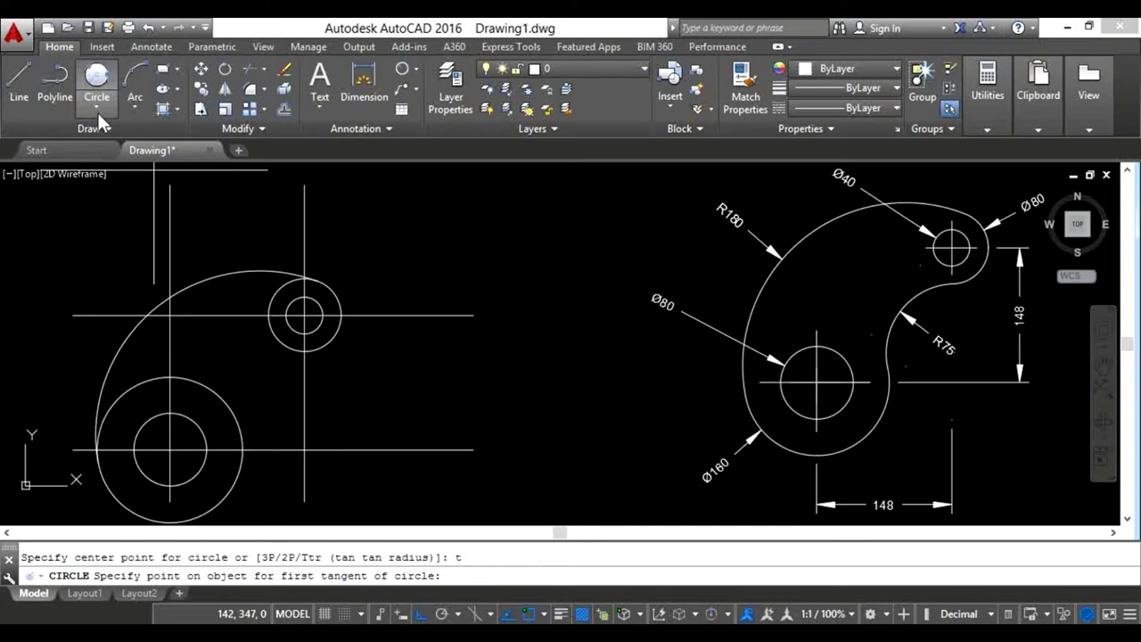
left_click(243, 442)
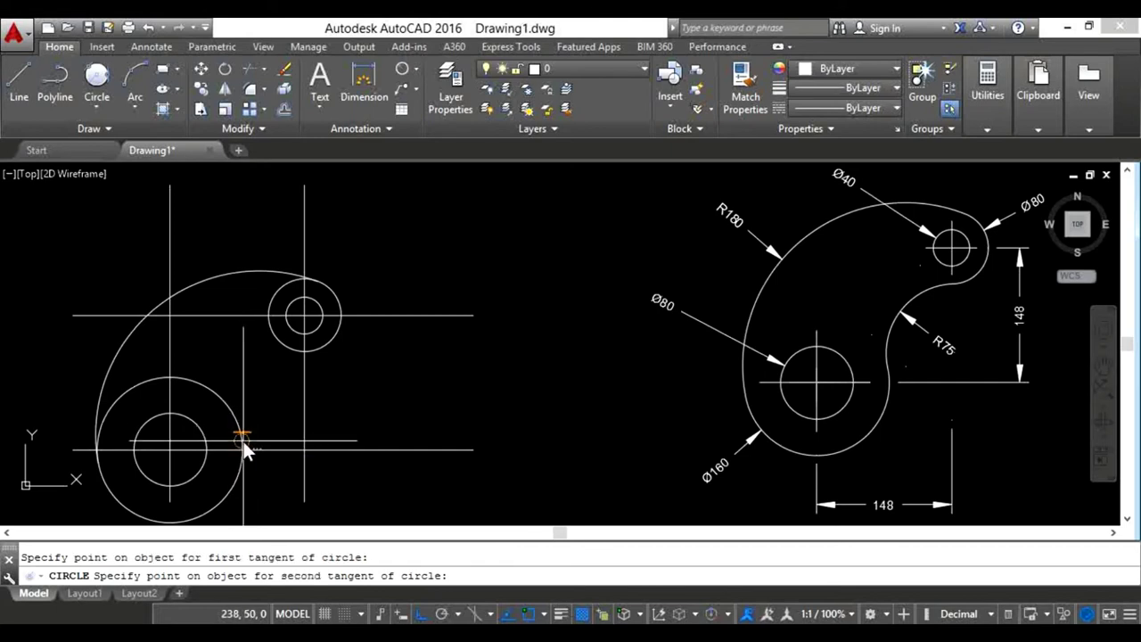
left_click(296, 351)
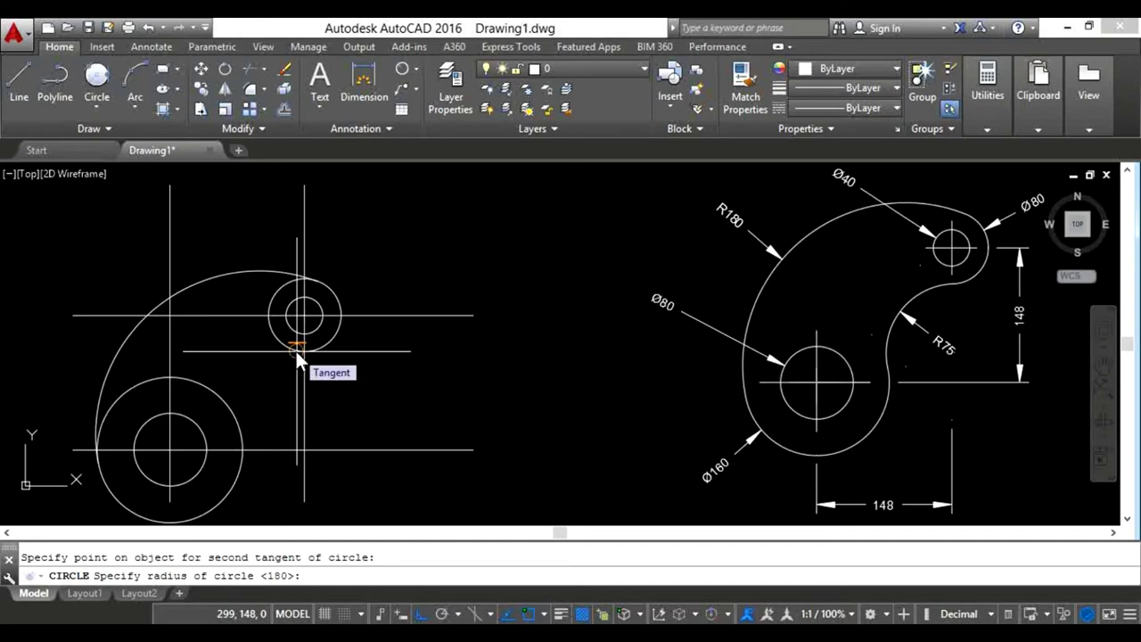
type("75")
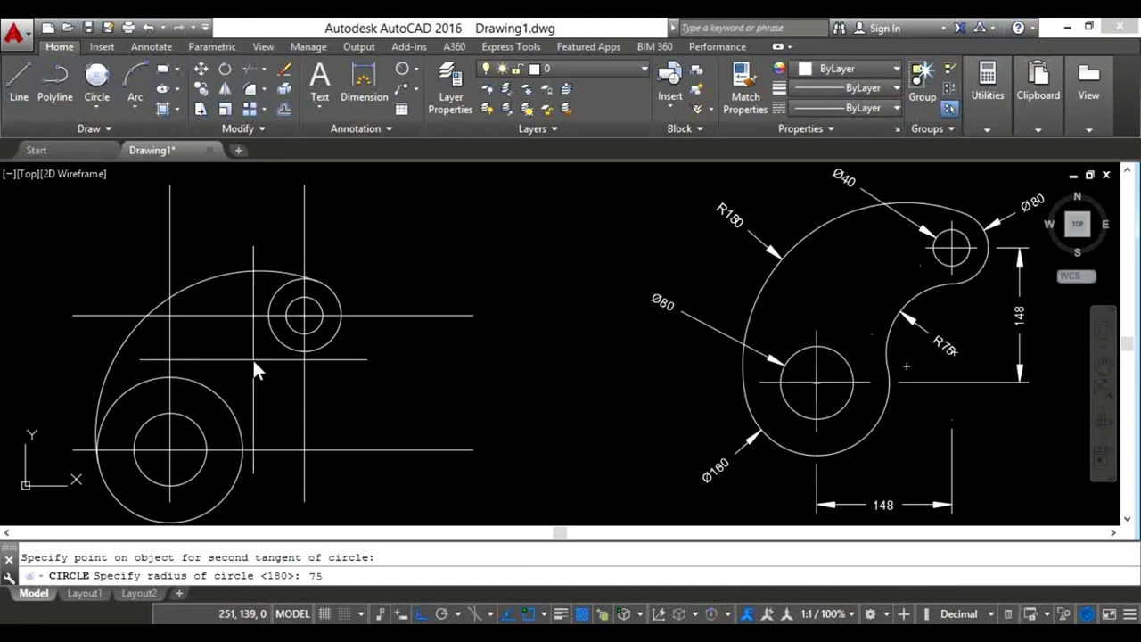
key("Return")
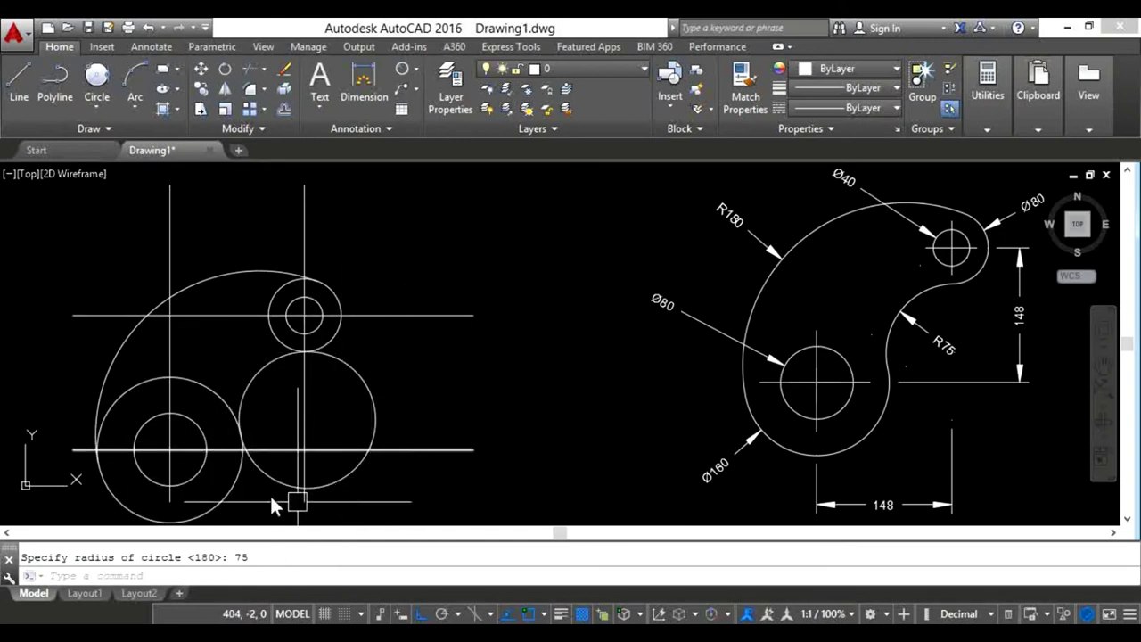
- Trim away the outer right part of the 75 mm radius circle, using the two outer circles as cutting edges
left_click(327, 337)
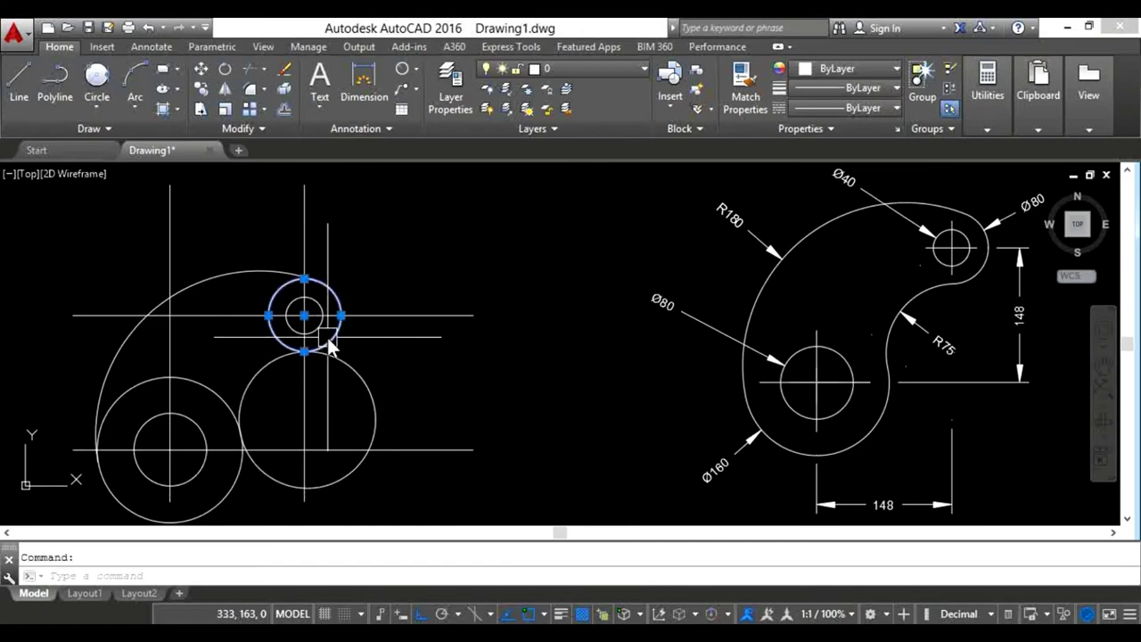
left_click(209, 386)
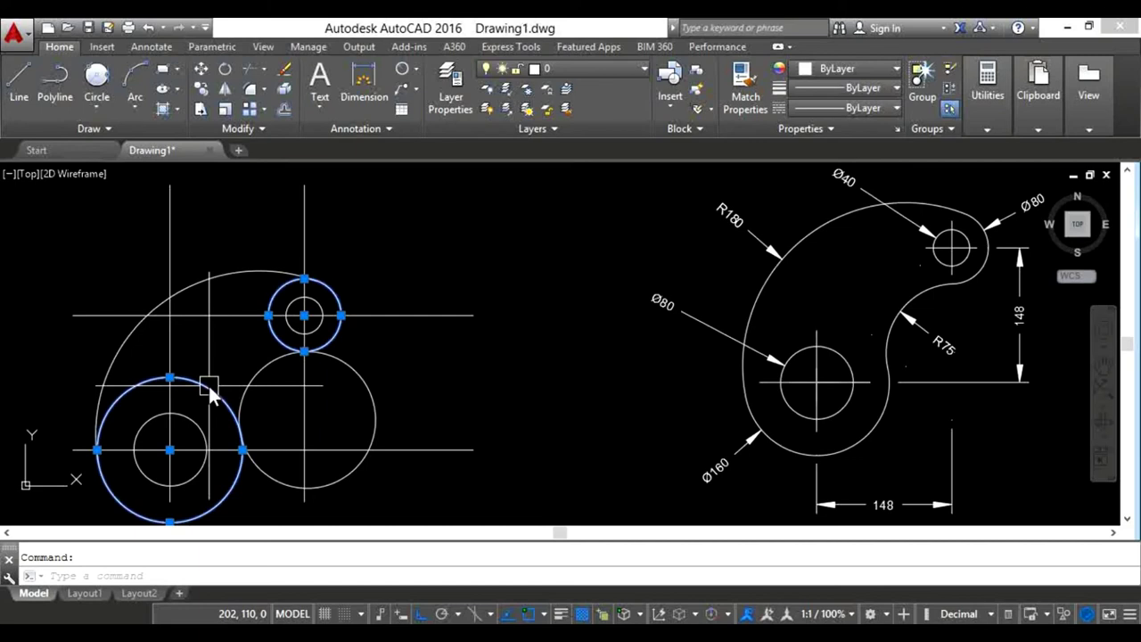
type("TR")
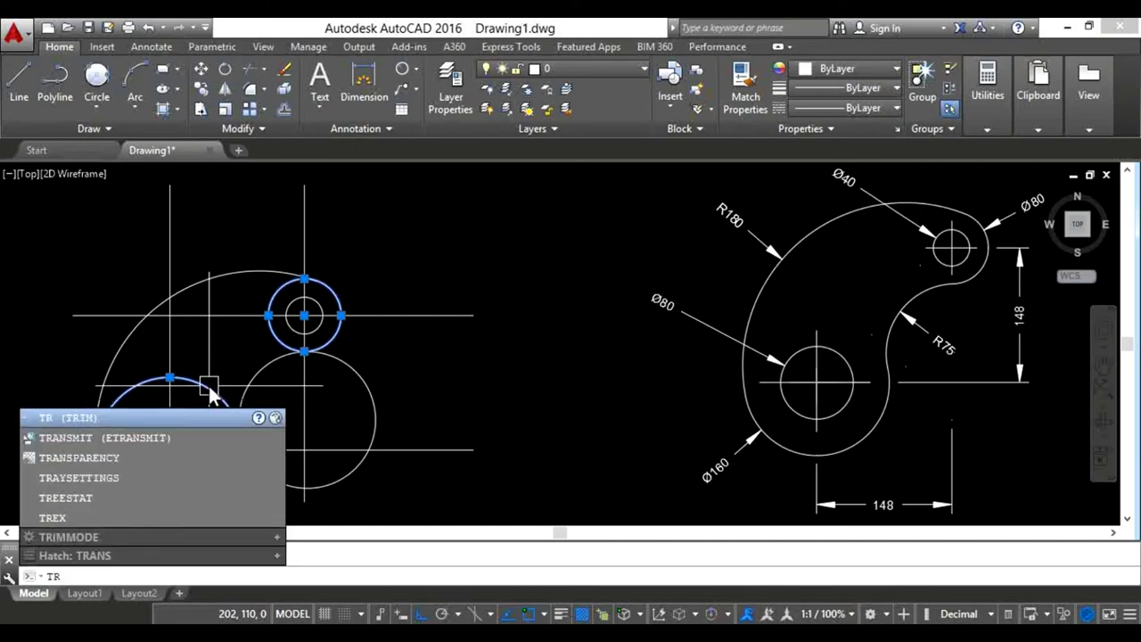
key("Return")
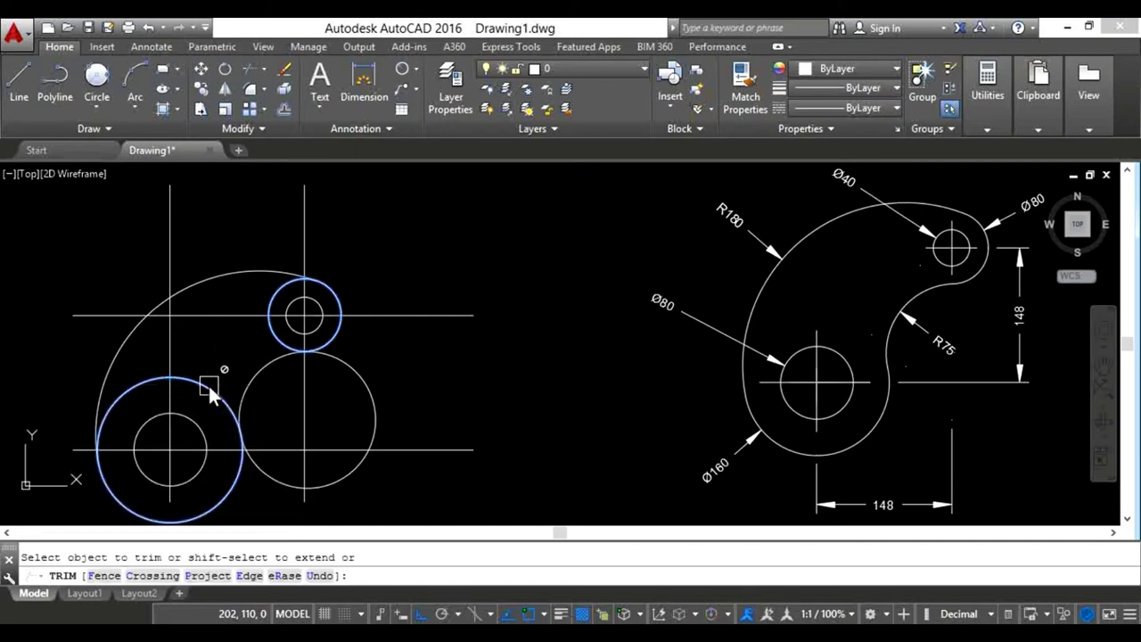
left_click(369, 390)
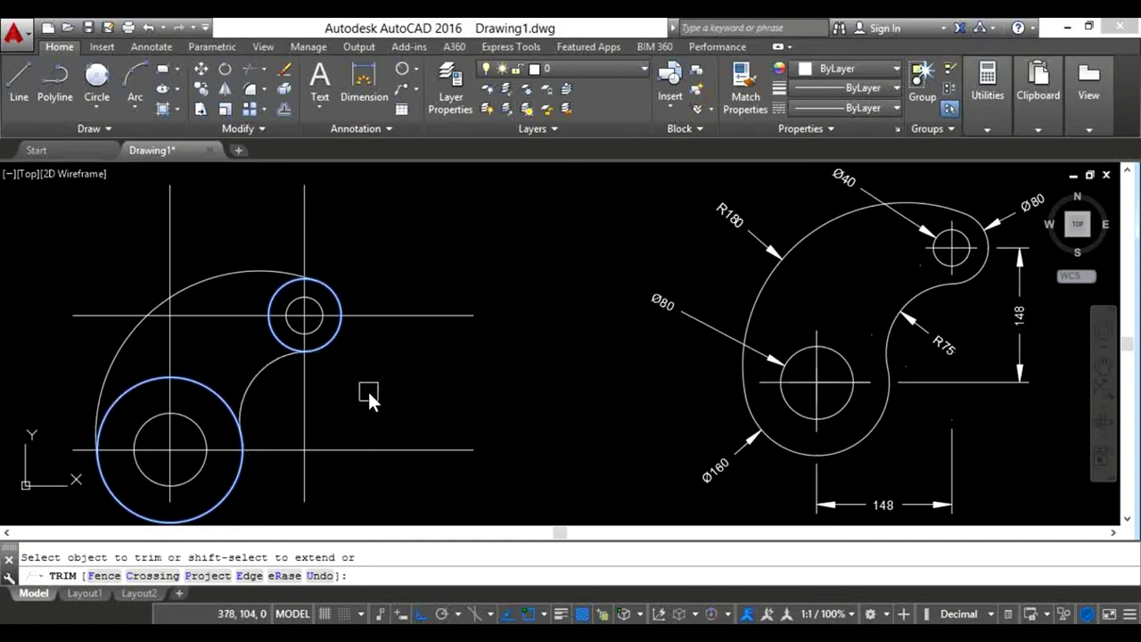
key("Escape")
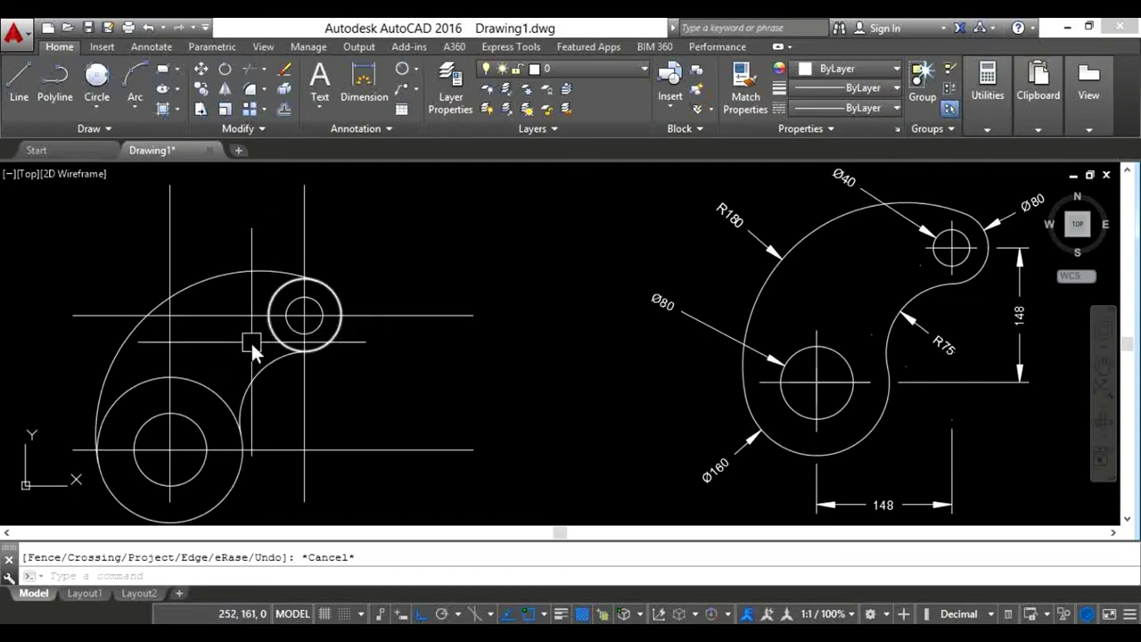
- Trim the parts of both outer circles that lie inside the plate, using the R180 and R75 arcs as cutting edges
left_click(205, 275)
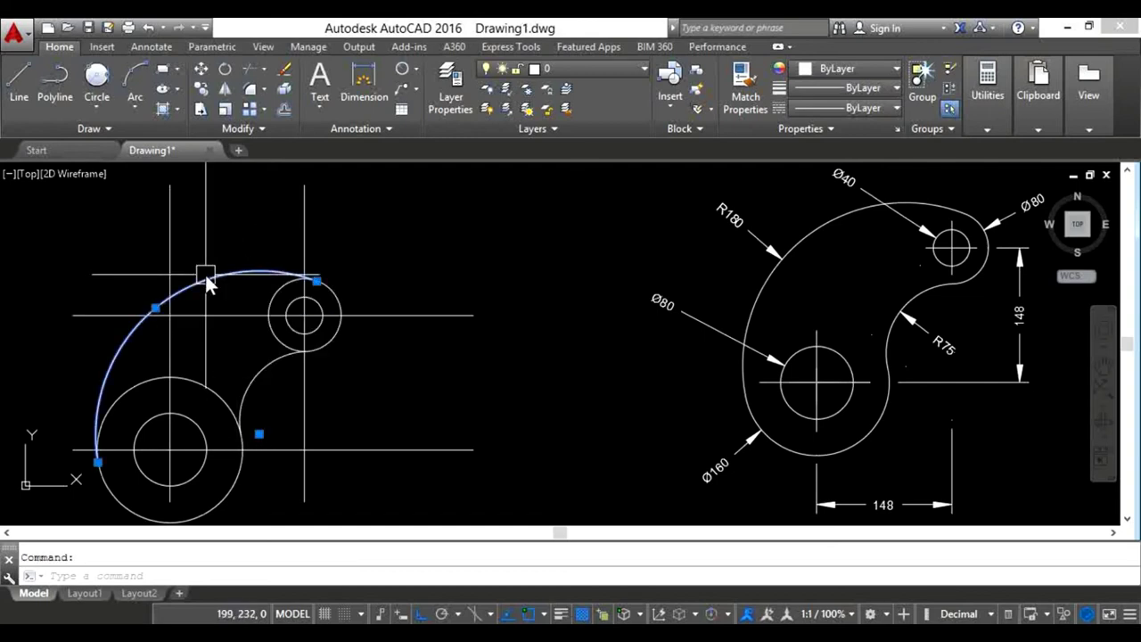
left_click(256, 383)
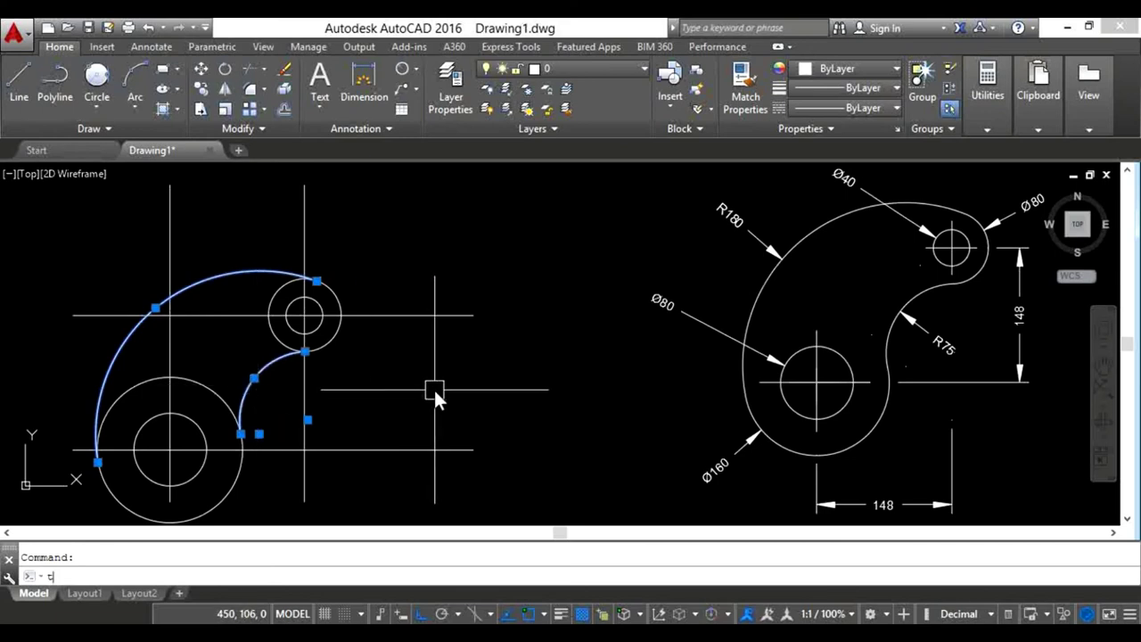
type("TR")
key("Return")
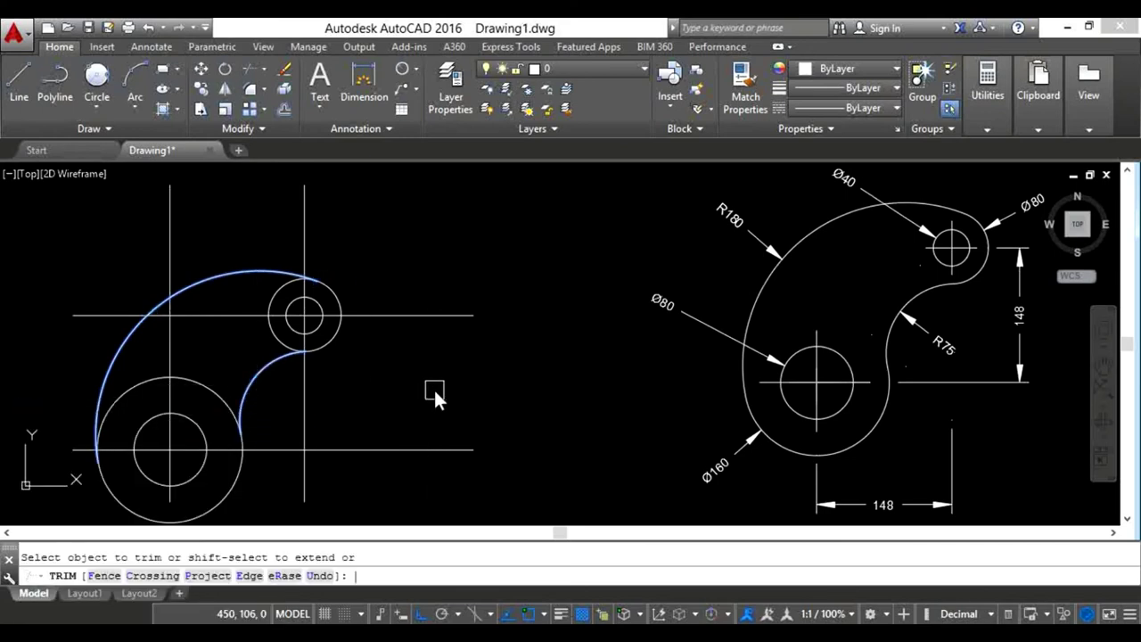
left_click(201, 389)
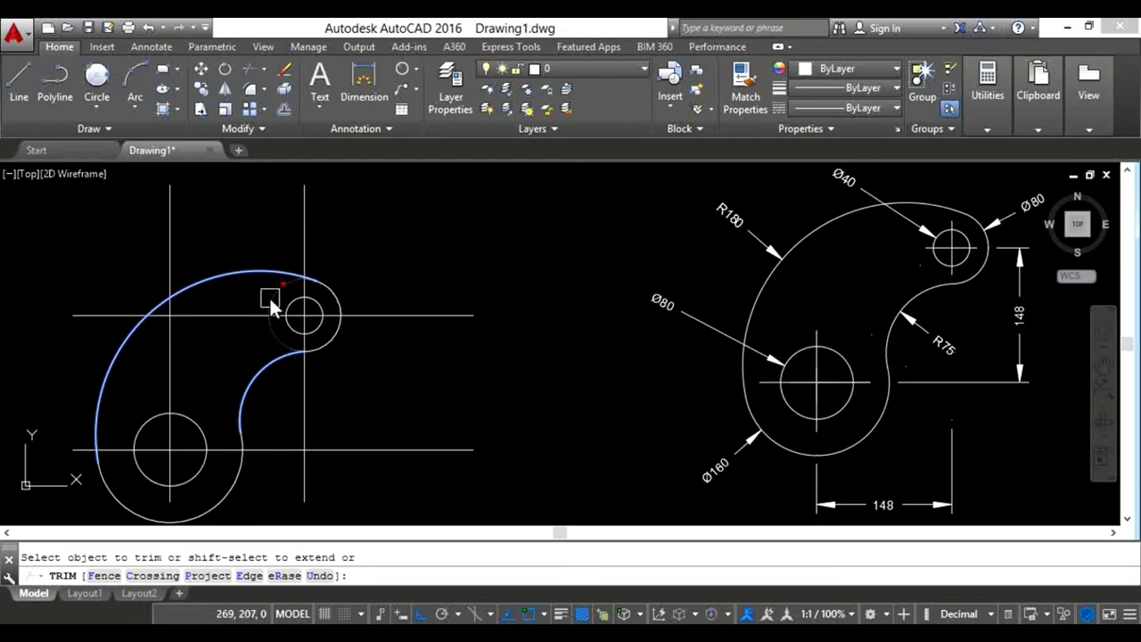
left_click(269, 296)
key("Escape")
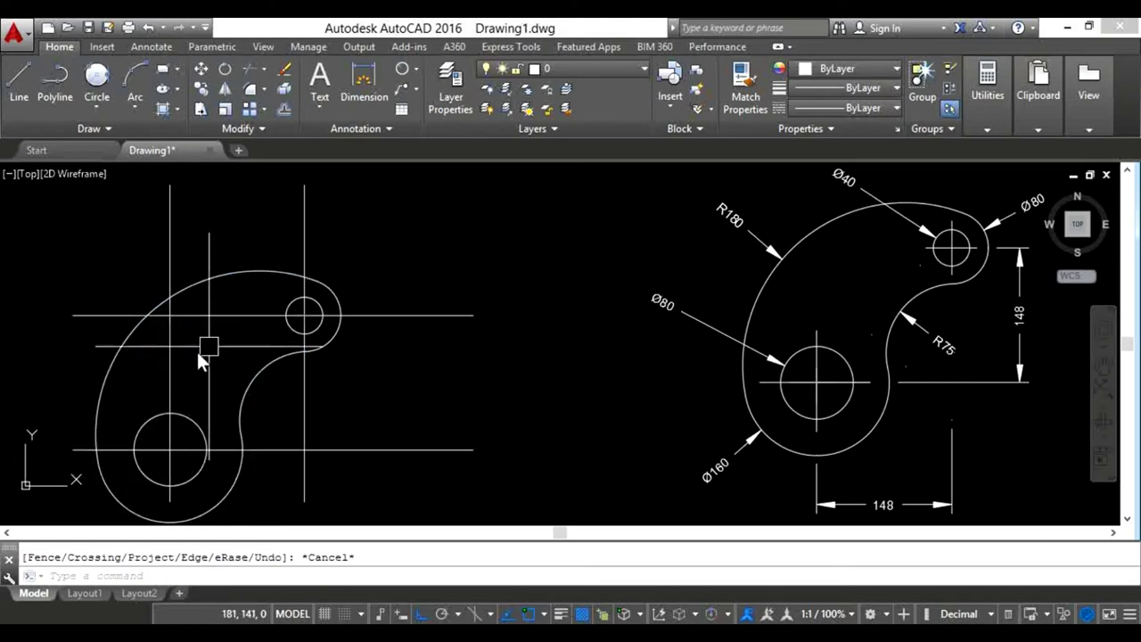
- With object snap off, draw a rectangle of about 117 by 100 mm around the lower-left 80 mm hole
left_click(161, 70)
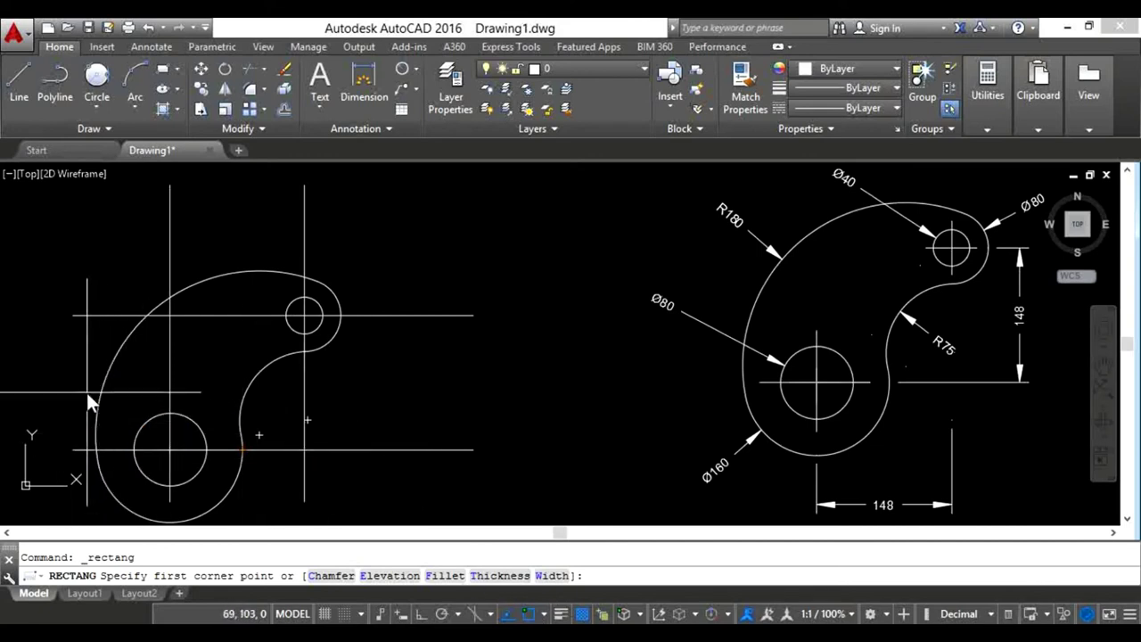
left_click(529, 615)
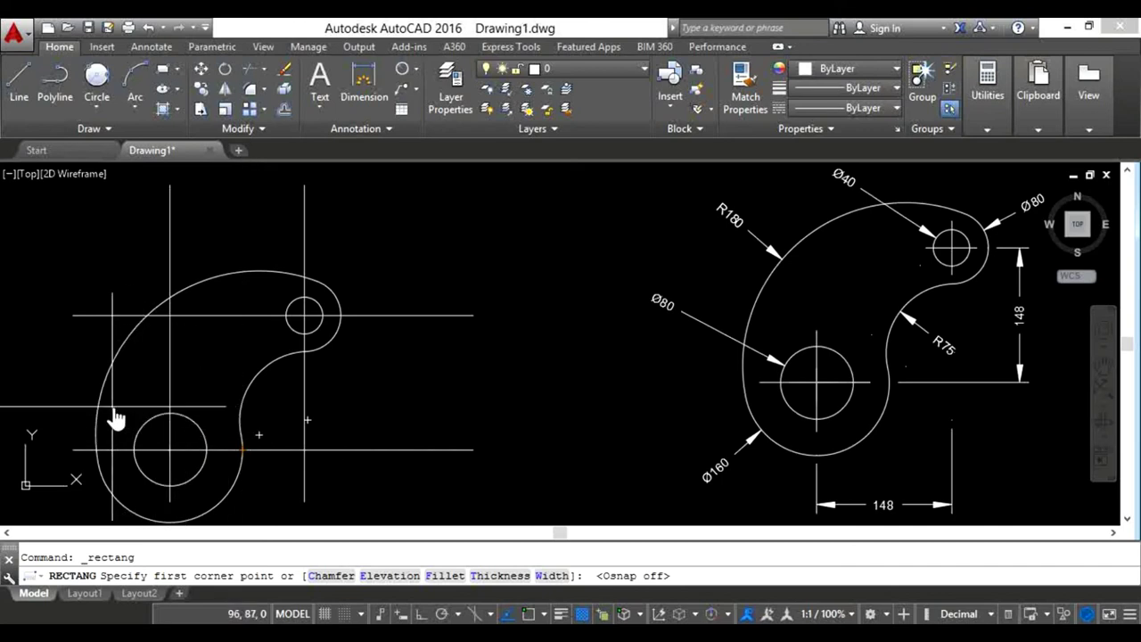
left_click(113, 408)
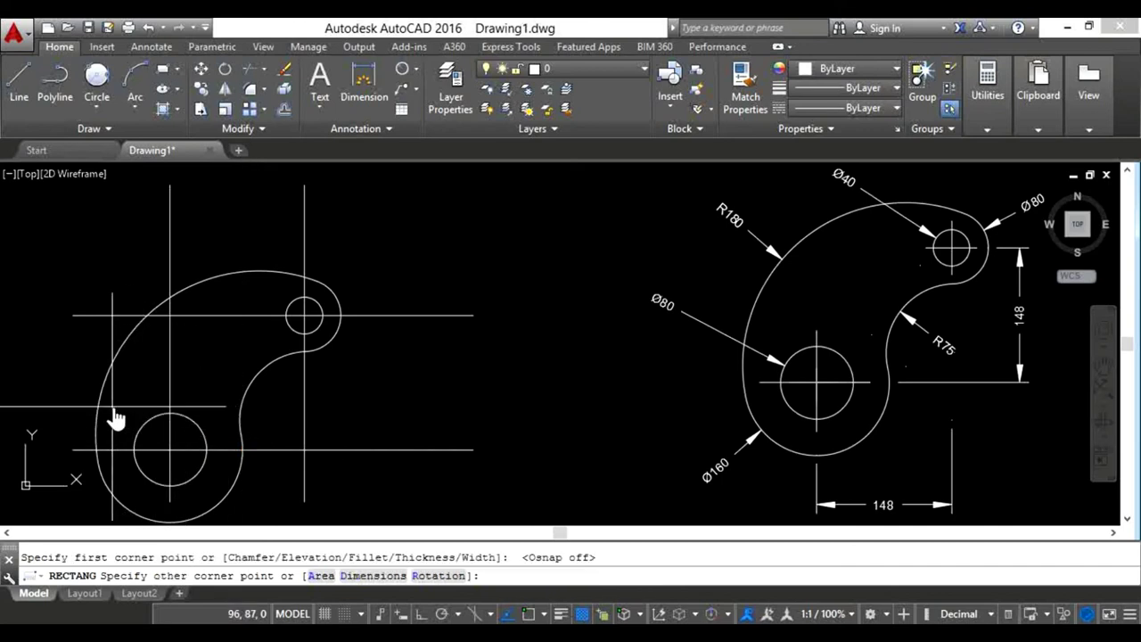
left_click(219, 499)
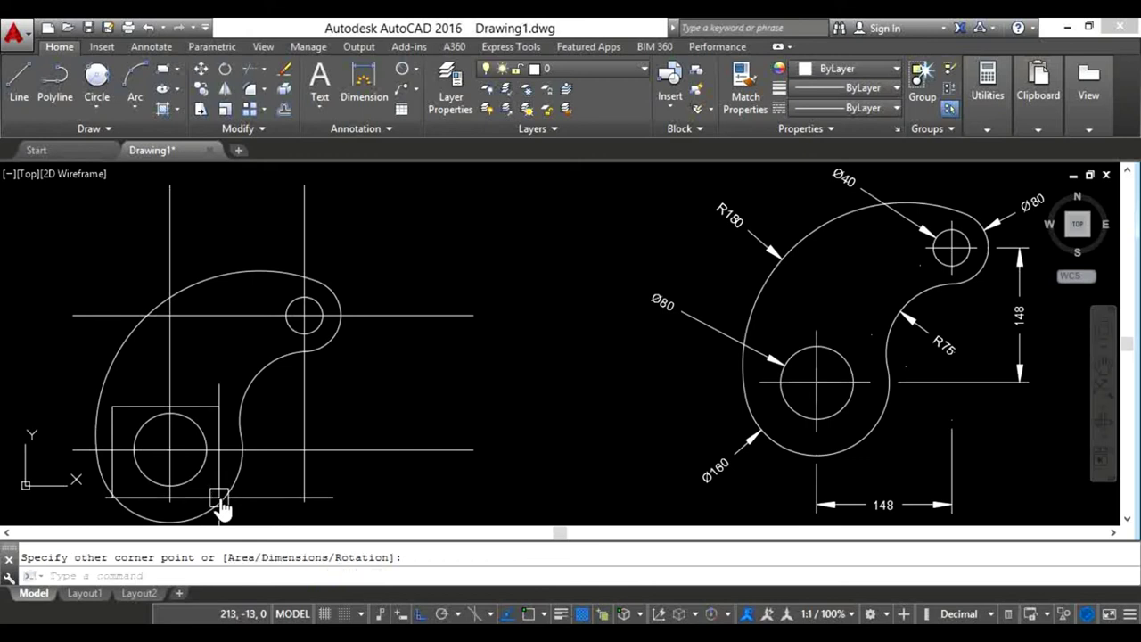
- Trim the lower hole's construction lines back to the surrounding rectangle on all four sides and erase the rectangle
left_click(179, 409)
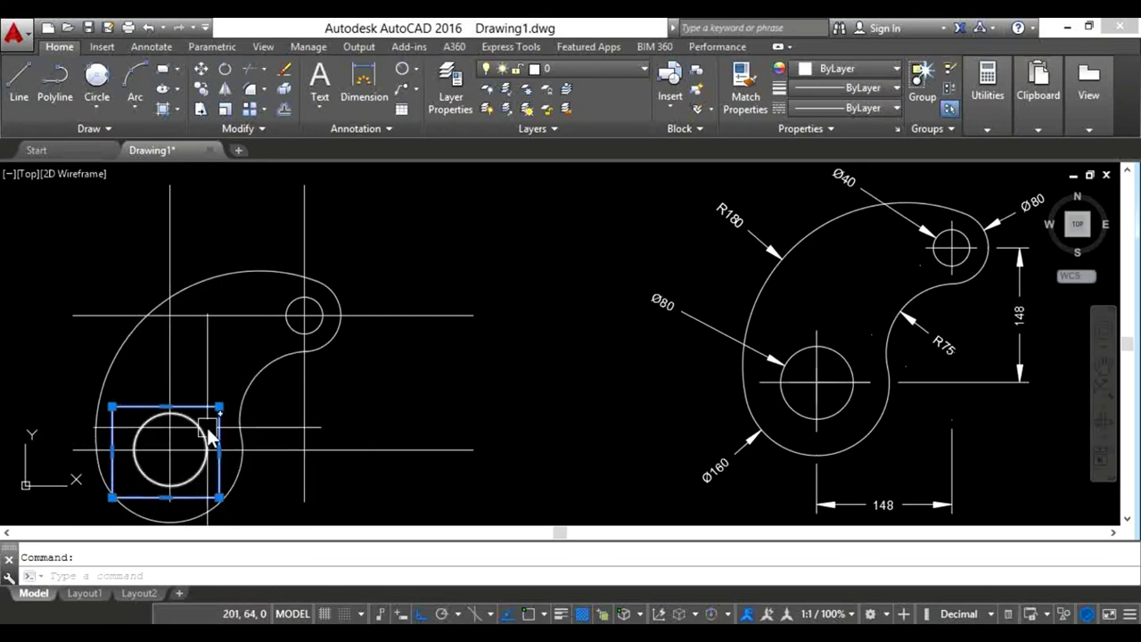
type("t")
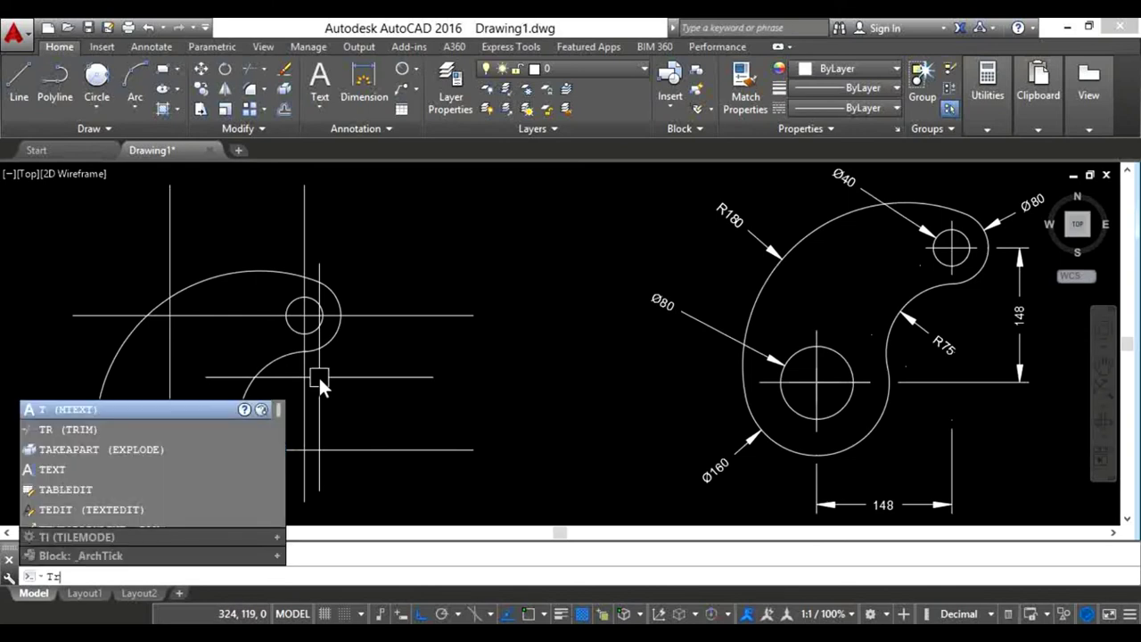
type("r")
key("Return")
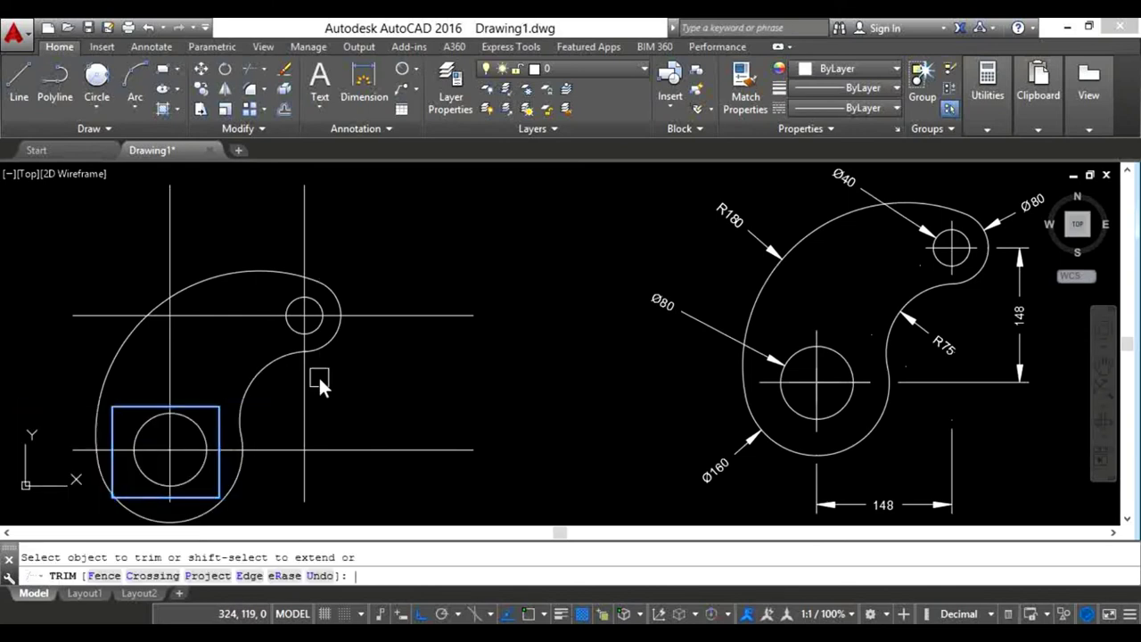
left_click(281, 446)
left_click(169, 334)
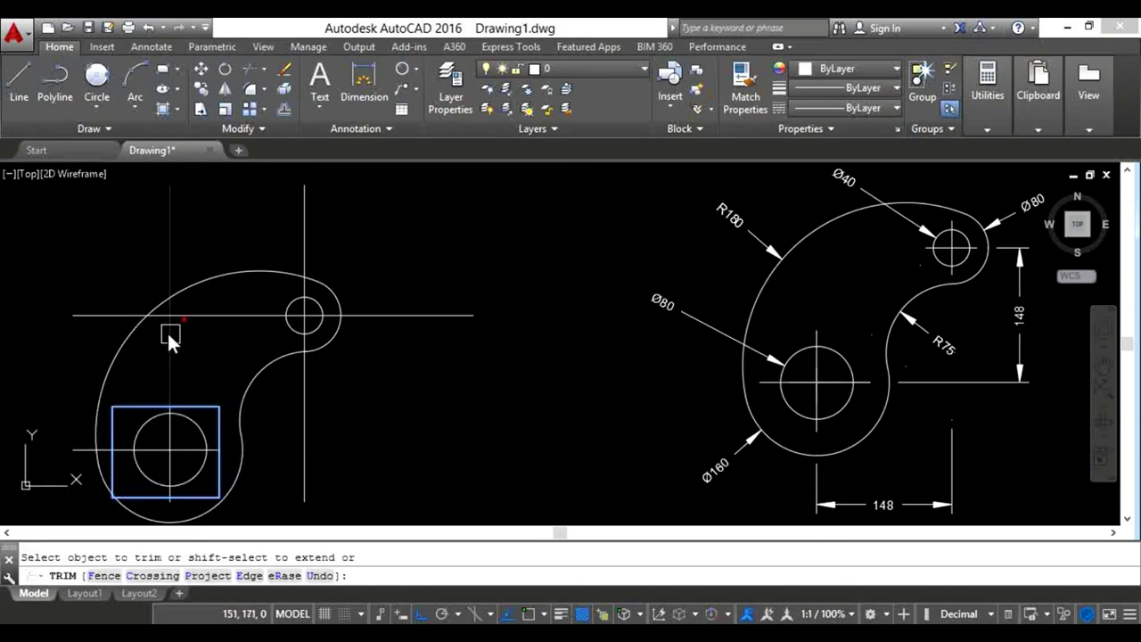
left_click(80, 446)
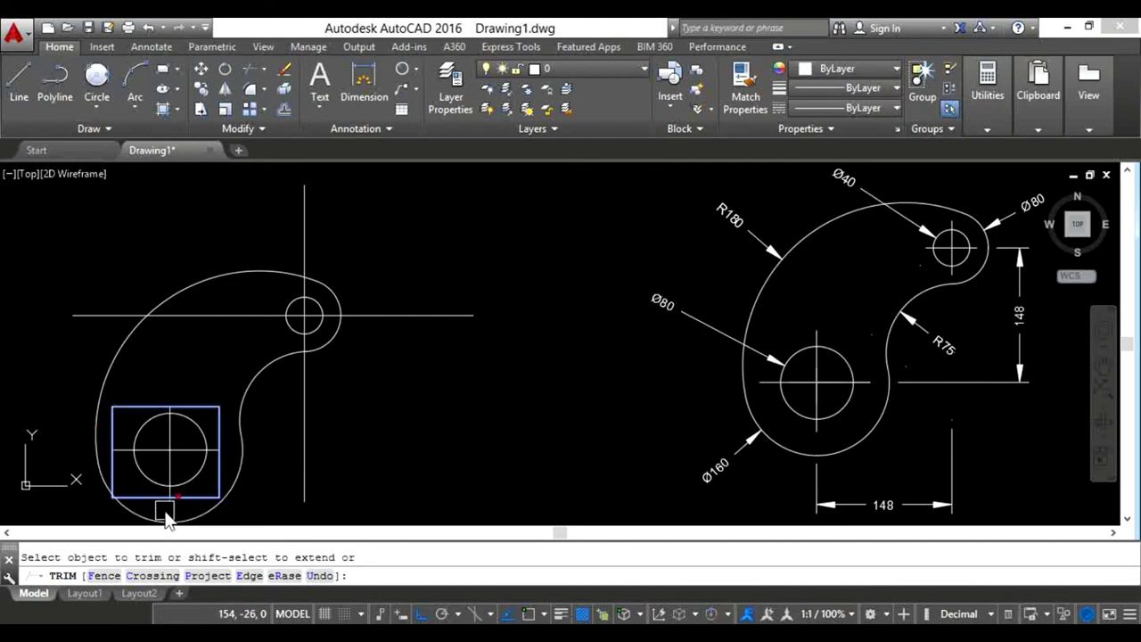
left_click(178, 499)
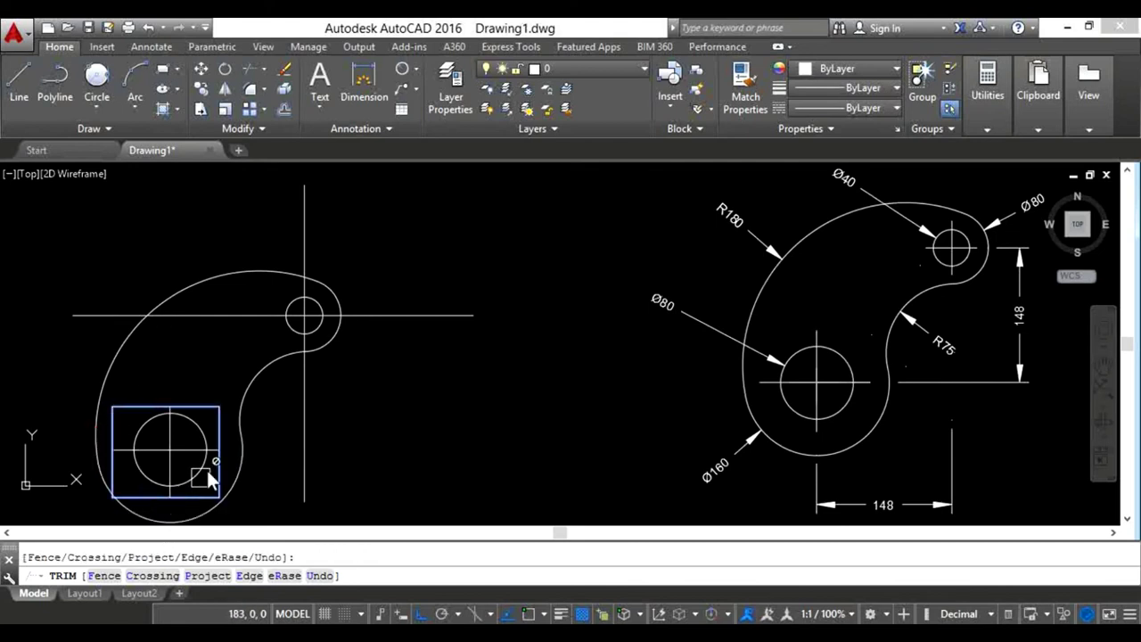
key("Escape")
left_click(210, 408)
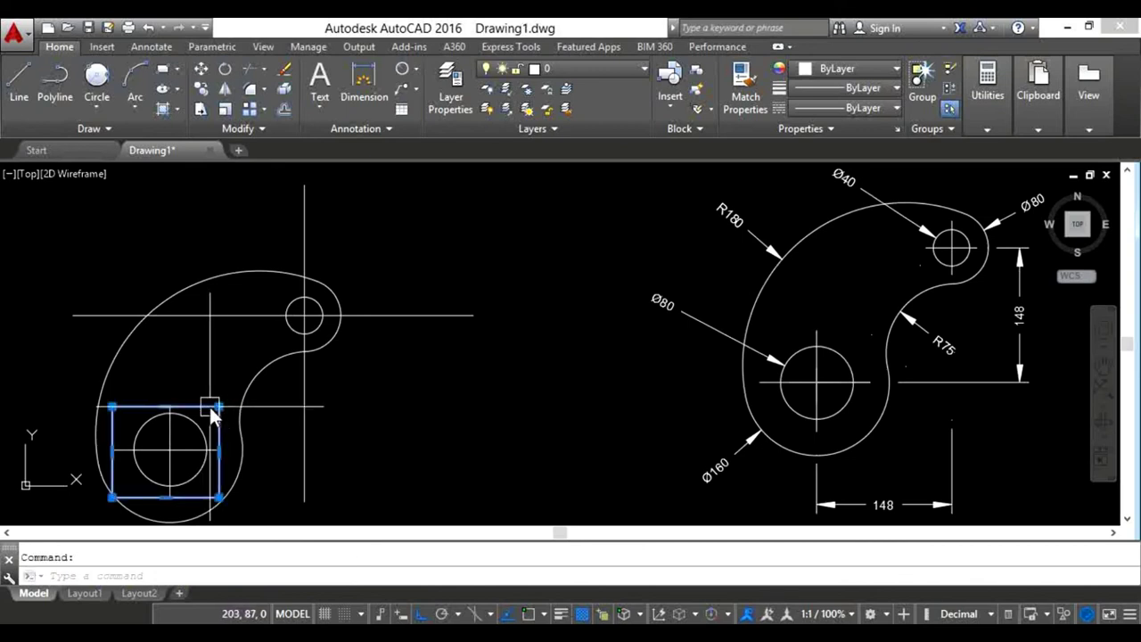
key("Delete")
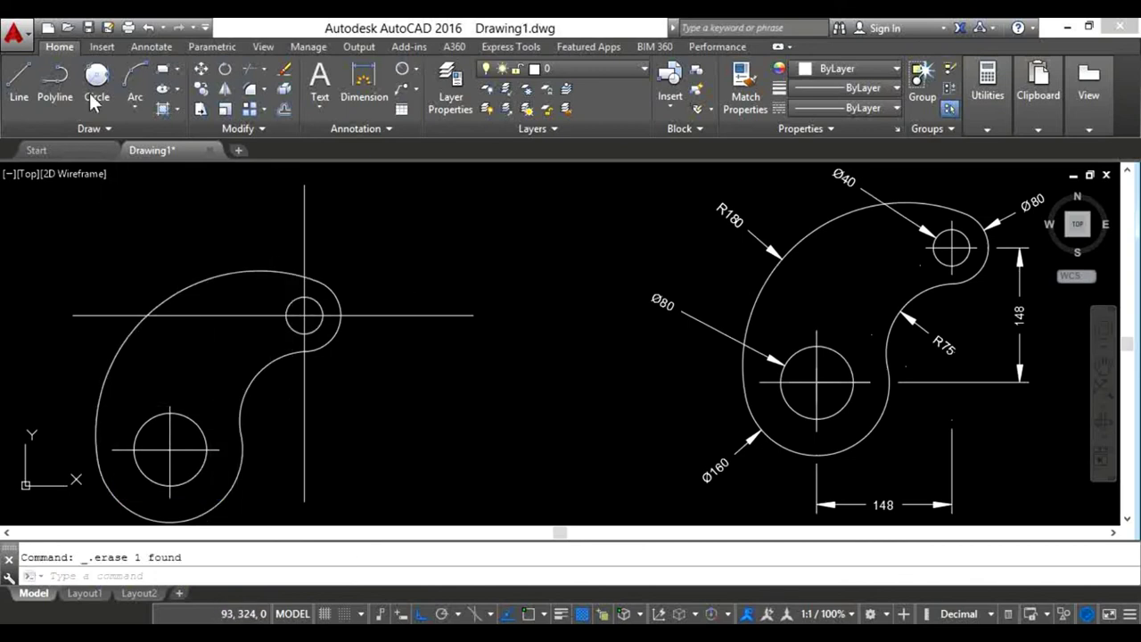
- Draw a small rectangle around the upper-right 40 mm hole, slightly larger than the hole
left_click(162, 71)
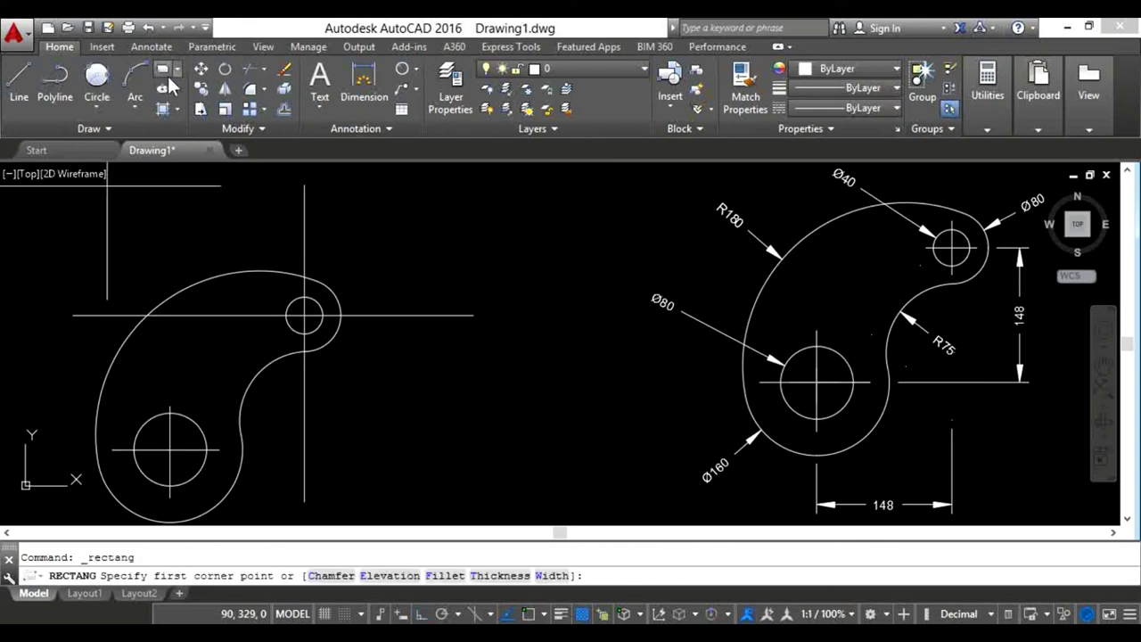
left_click(278, 288)
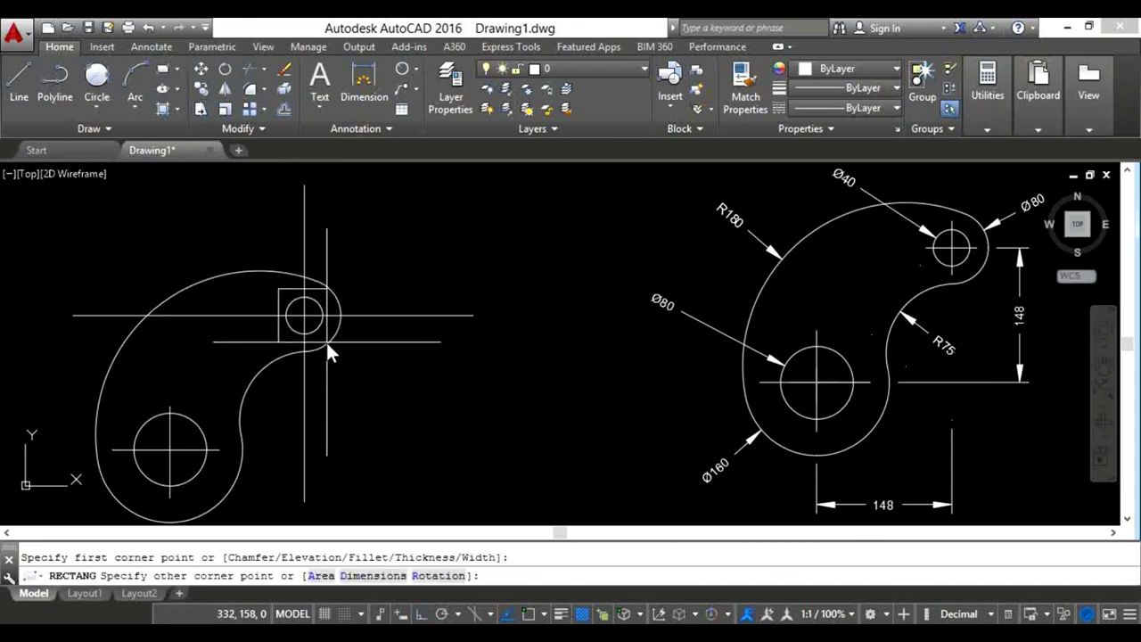
left_click(326, 339)
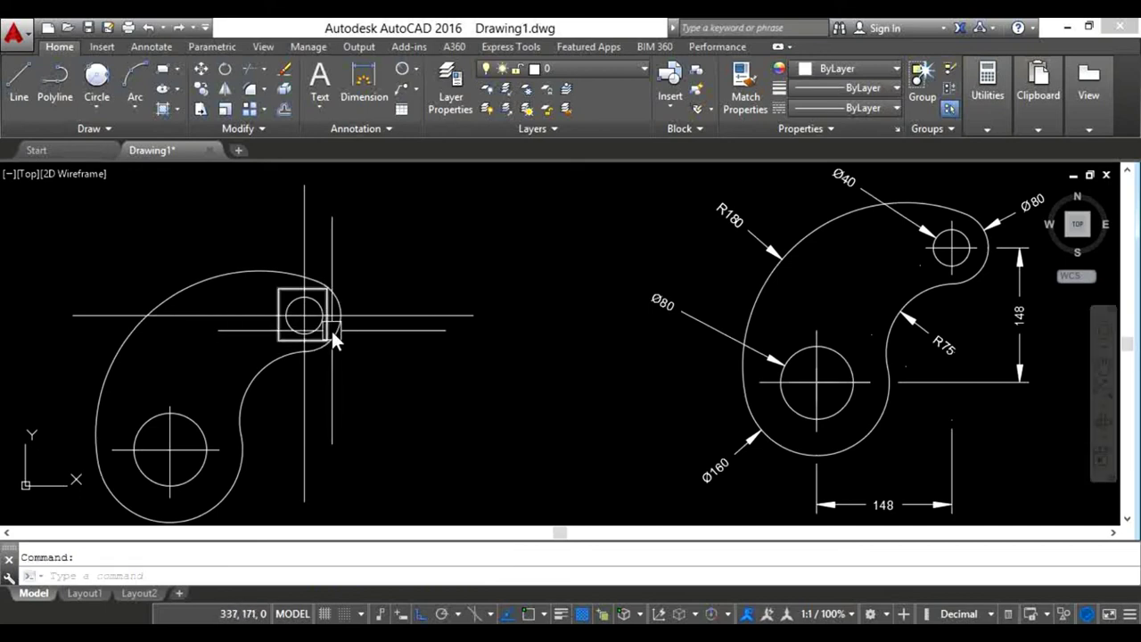
- Trim the upper hole's construction lines back to the small rectangle on all four sides and erase that rectangle
left_click(331, 330)
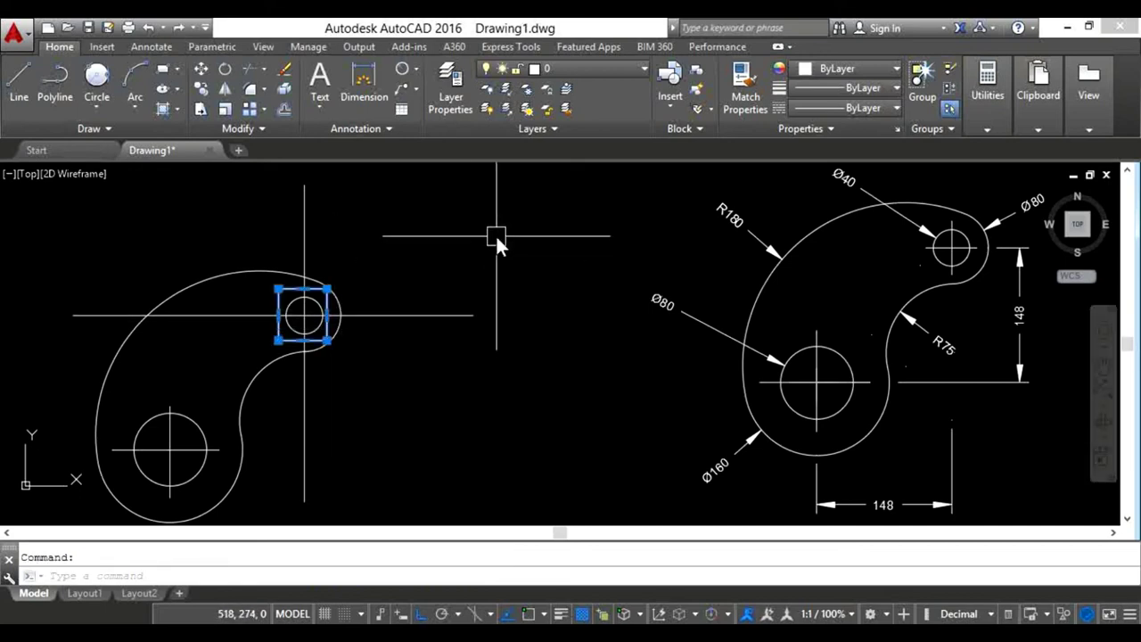
type("tr")
key("Return")
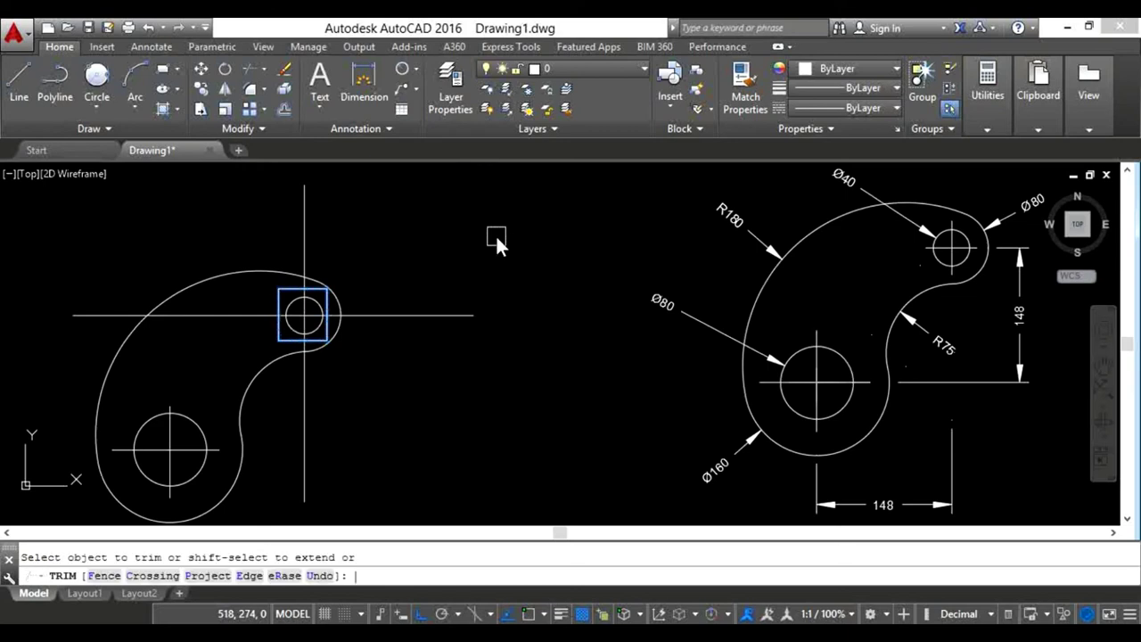
left_click(442, 308)
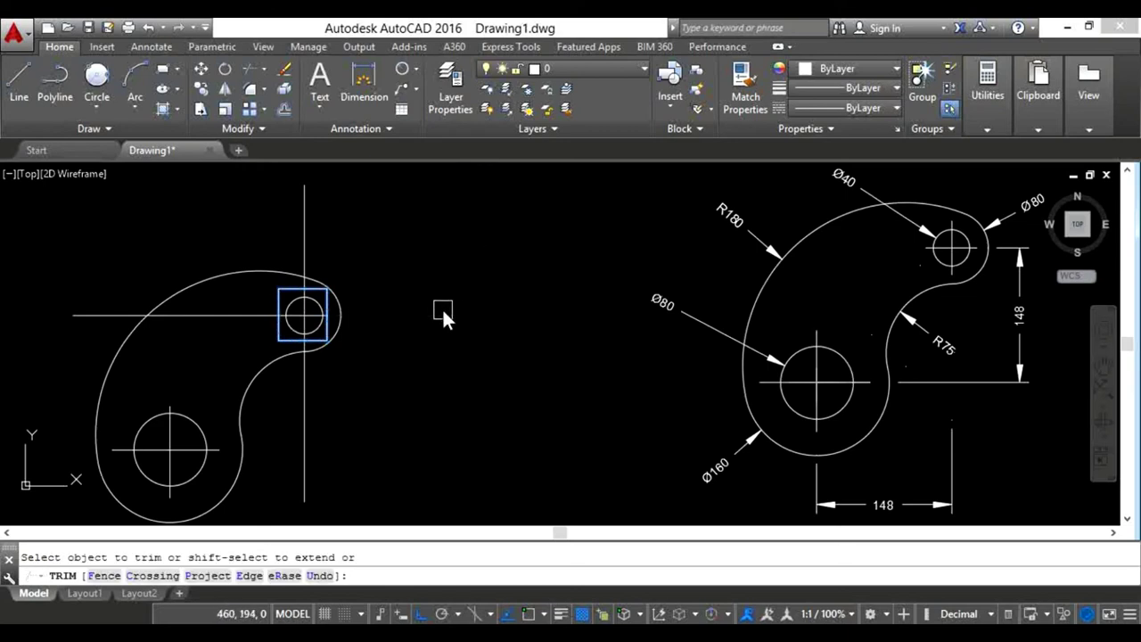
left_click(307, 200)
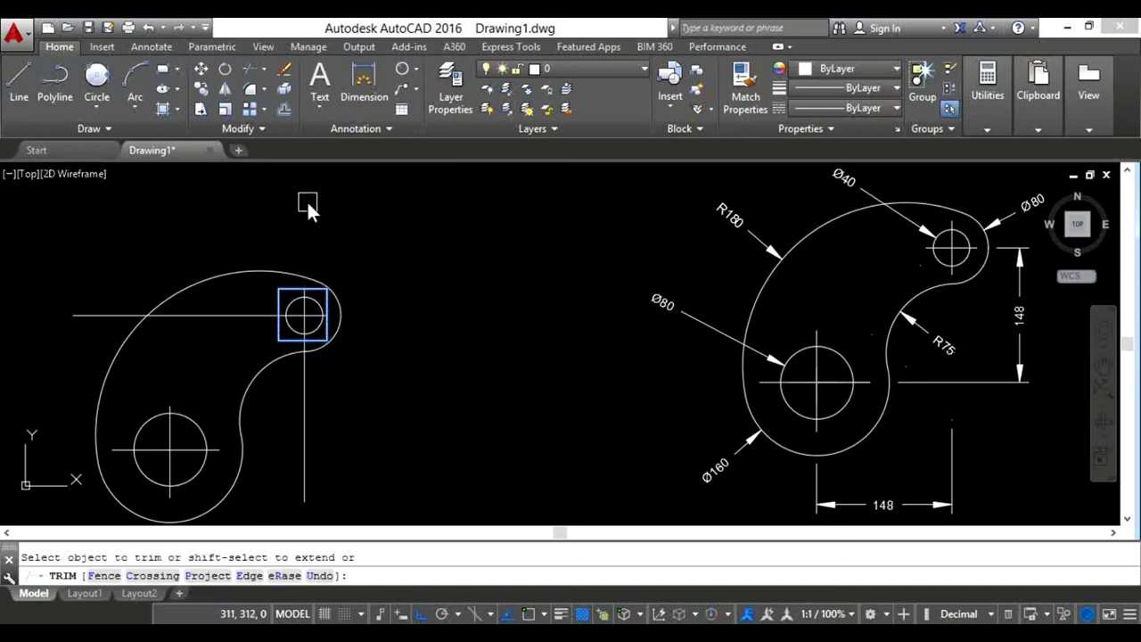
left_click(236, 309)
left_click(308, 429)
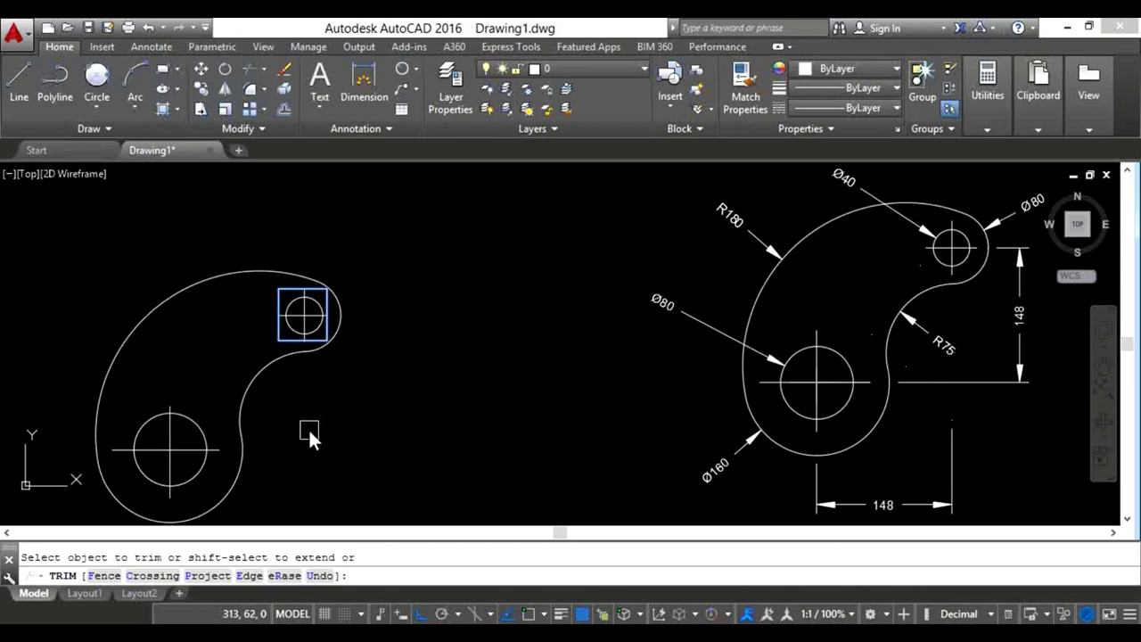
key("Escape")
left_click(283, 336)
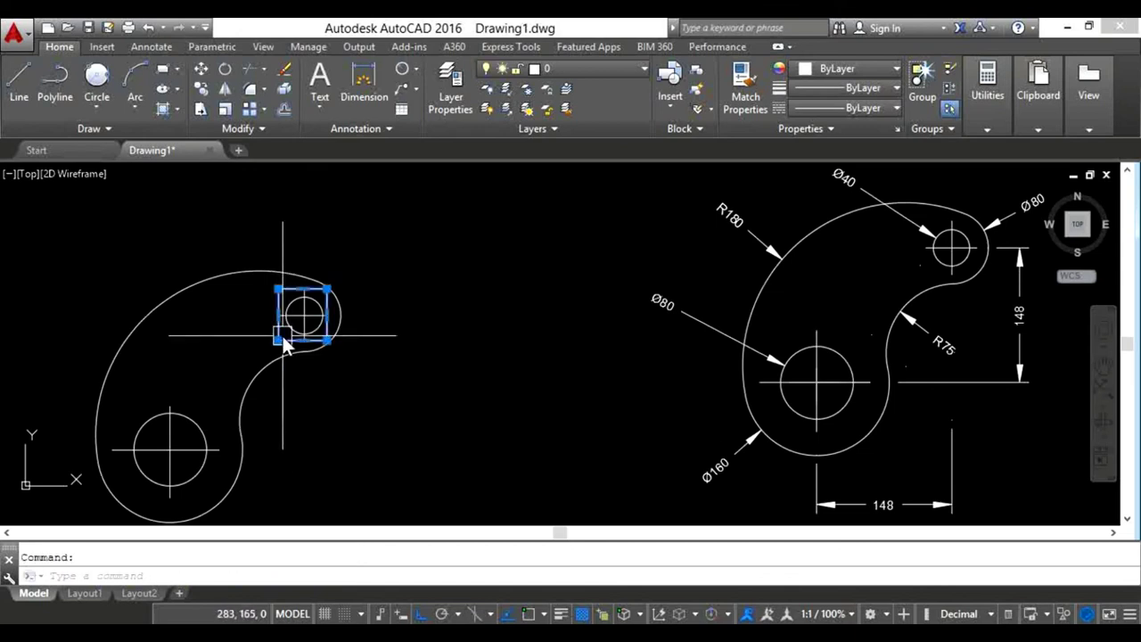
key("Delete")
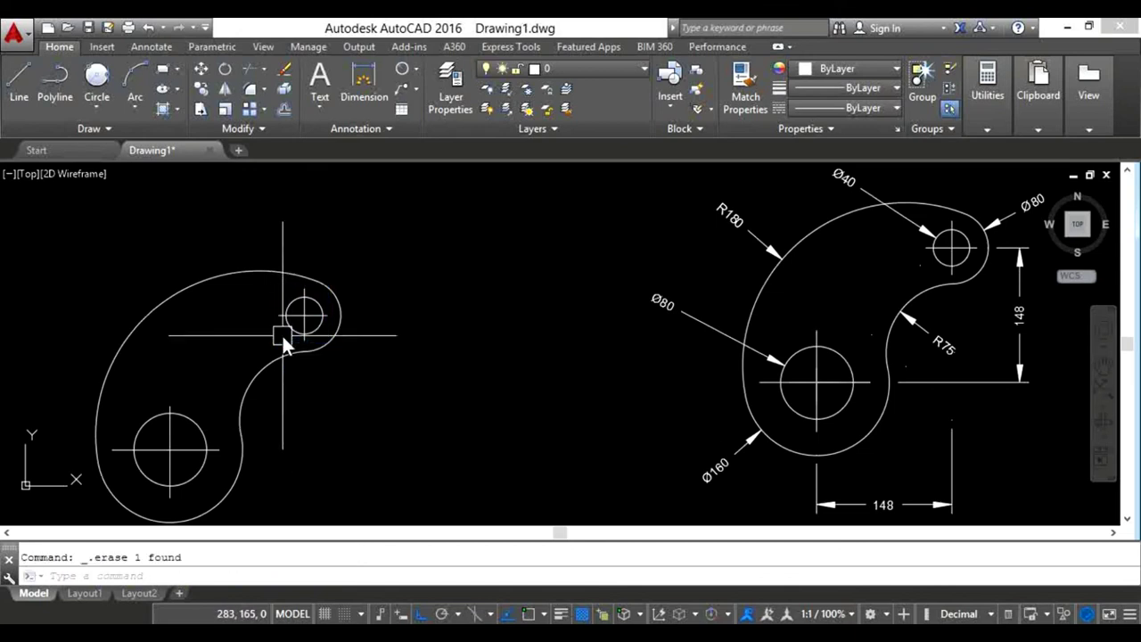